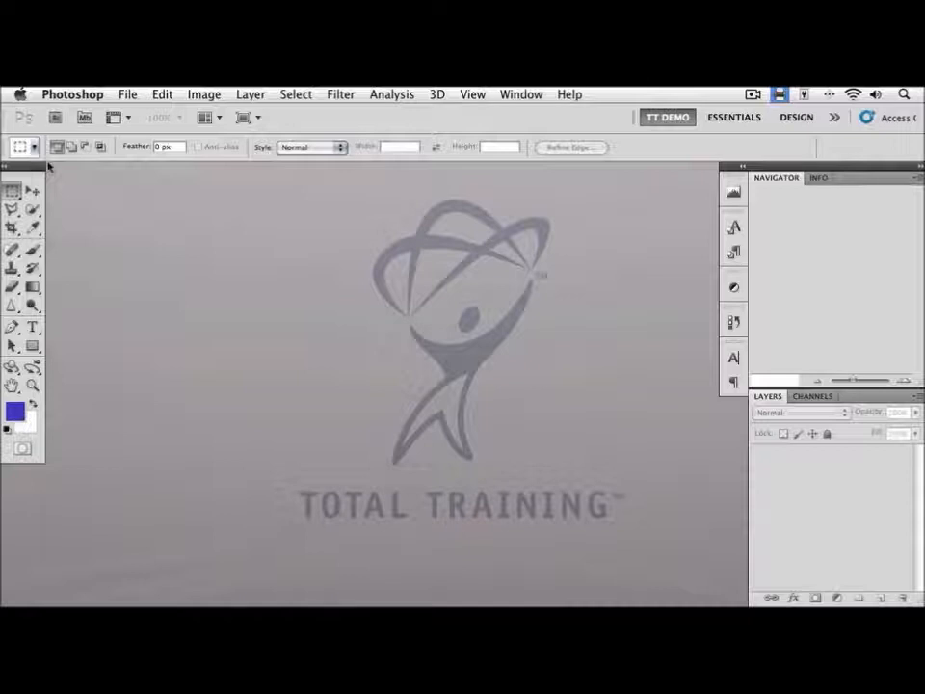
# - Open twirlvessel2.psd from the Chapter 09 folder in full-screen view and toggle the flowers layer's visibility off and on
pyautogui.press('super+o')
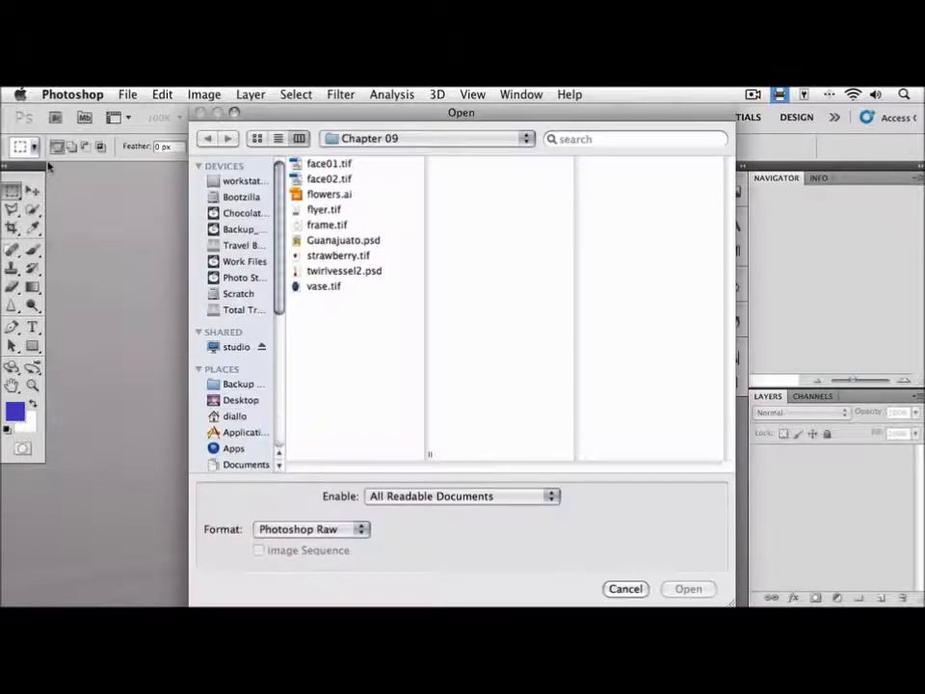
pyautogui.doubleClick(339, 271)
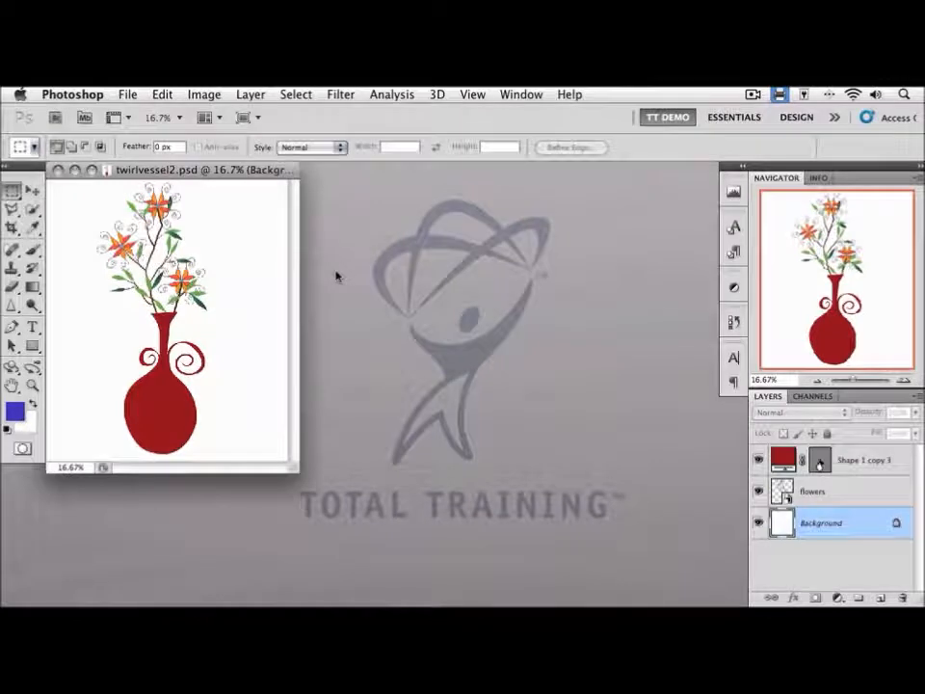
pyautogui.press('f')
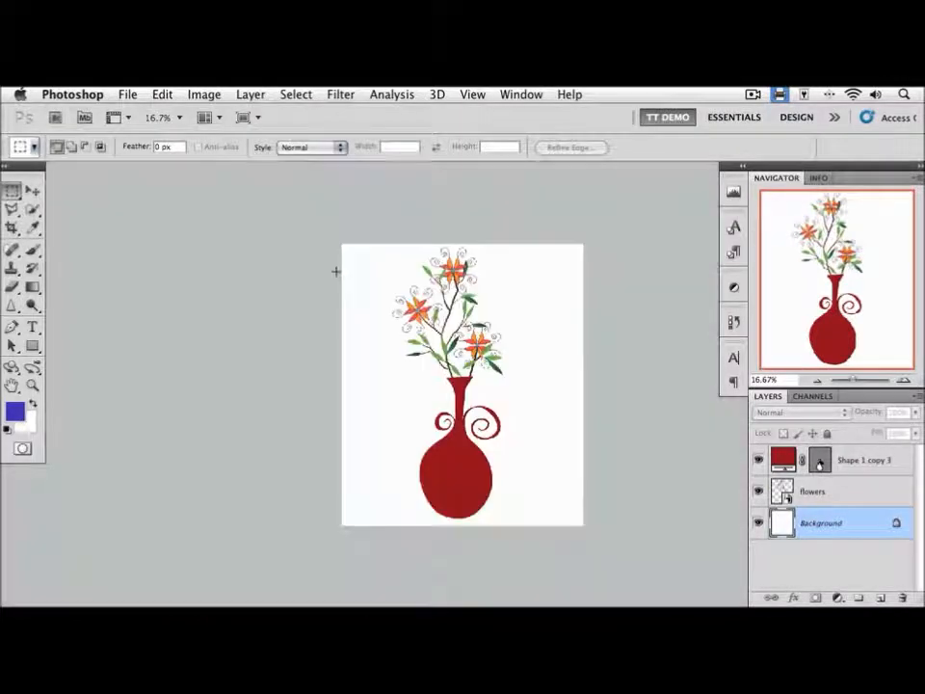
pyautogui.press('super+equal')
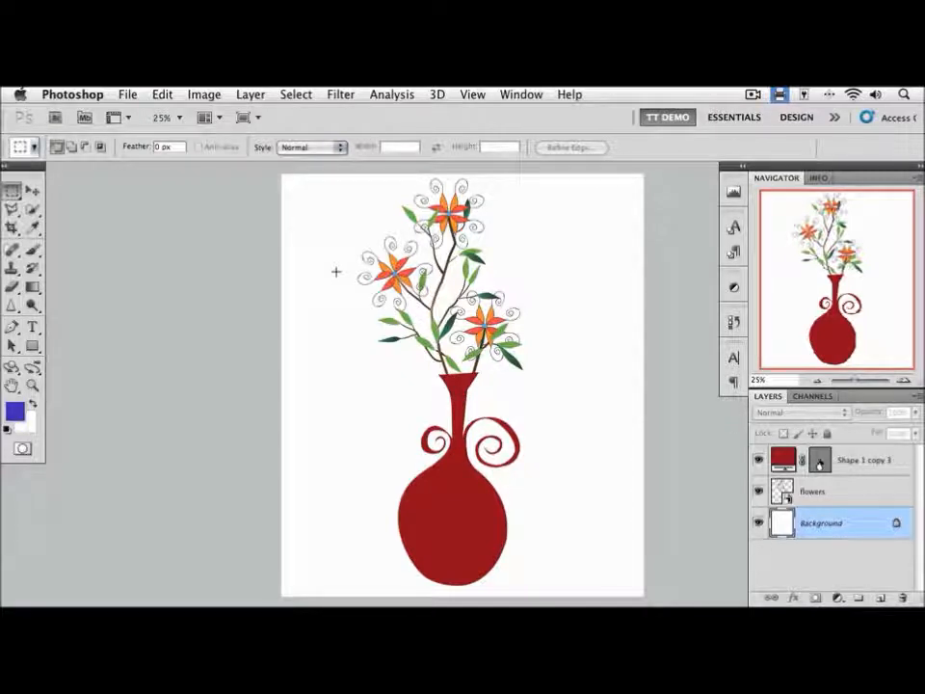
pyautogui.click(758, 491)
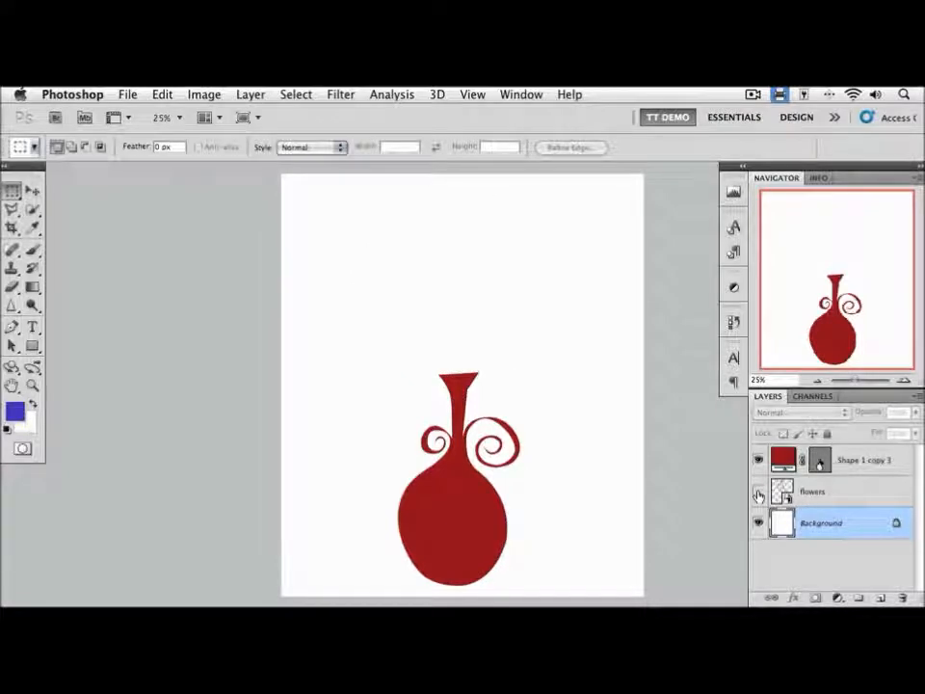
pyautogui.click(758, 492)
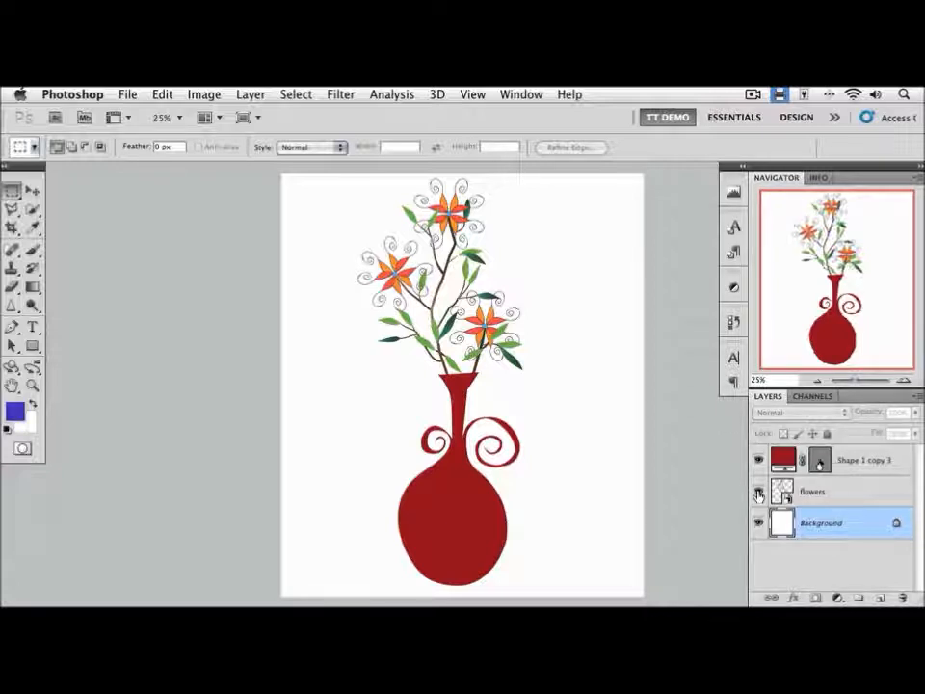
# - Scale the flowers layer down to about 58% with Free Transform and inspect it at 100% magnification
pyautogui.click(822, 496)
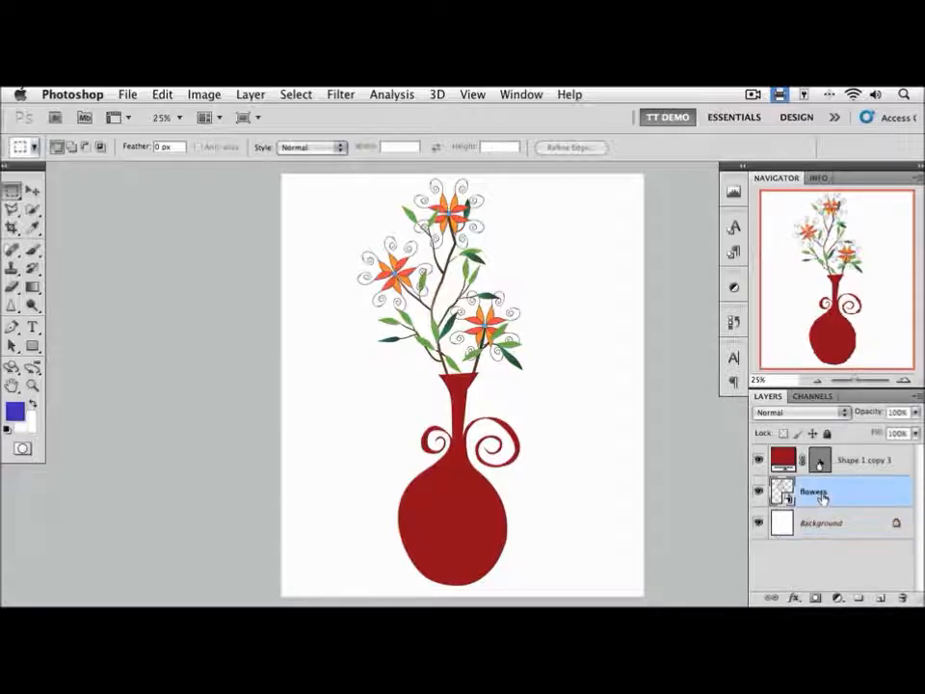
pyautogui.click(170, 96)
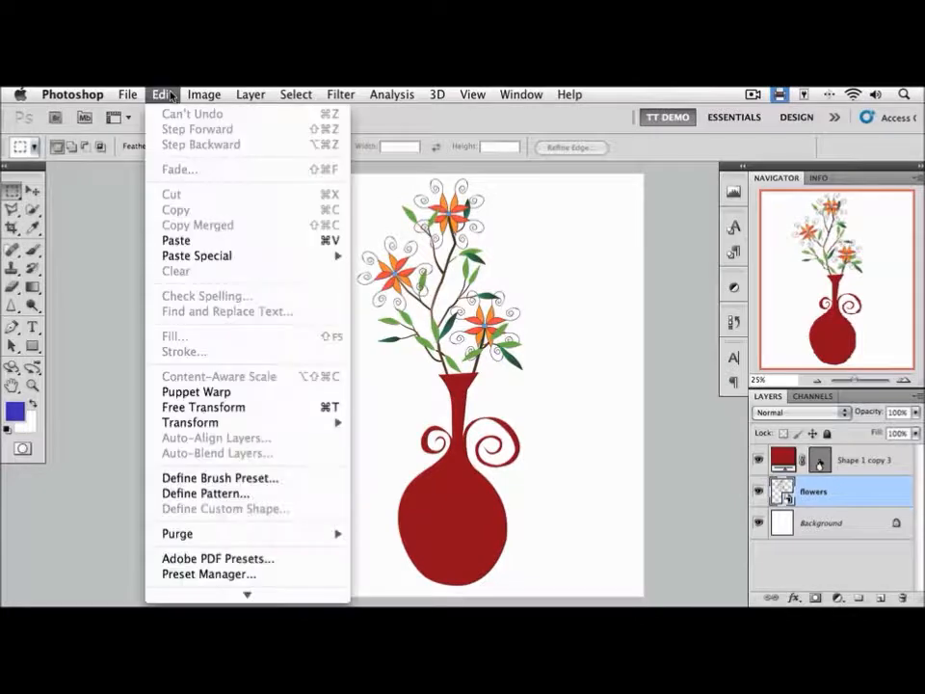
pyautogui.click(211, 407)
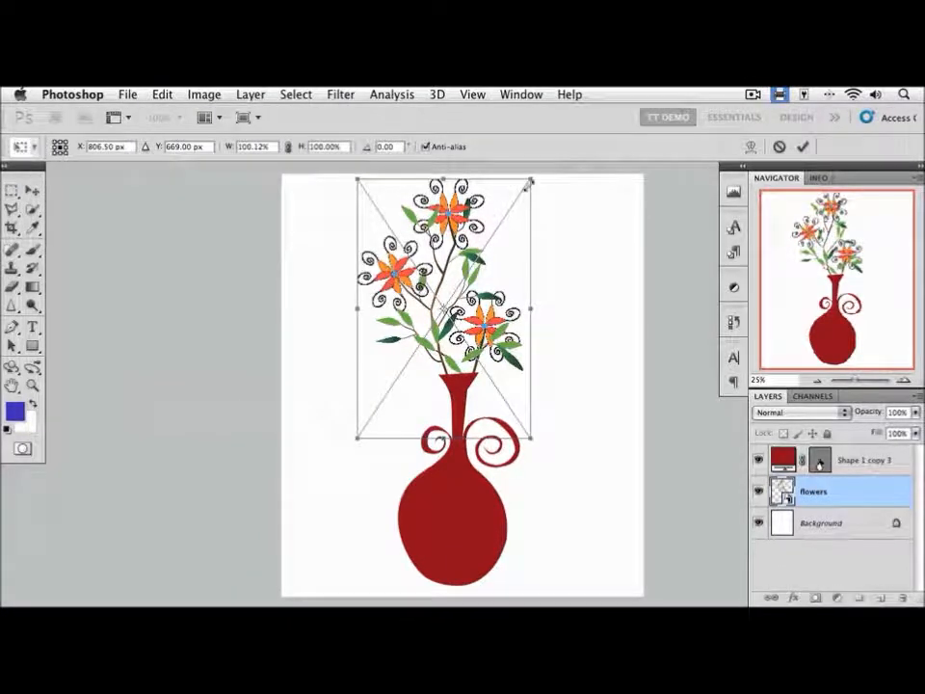
pyautogui.moveTo(532, 179); pyautogui.dragTo(472, 291)
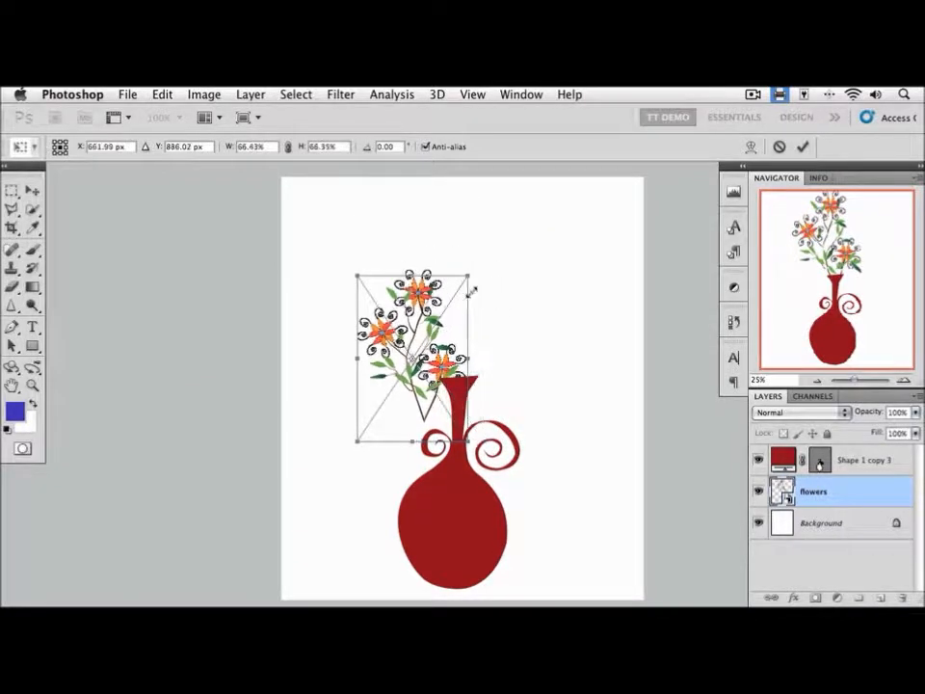
pyautogui.press('Return')
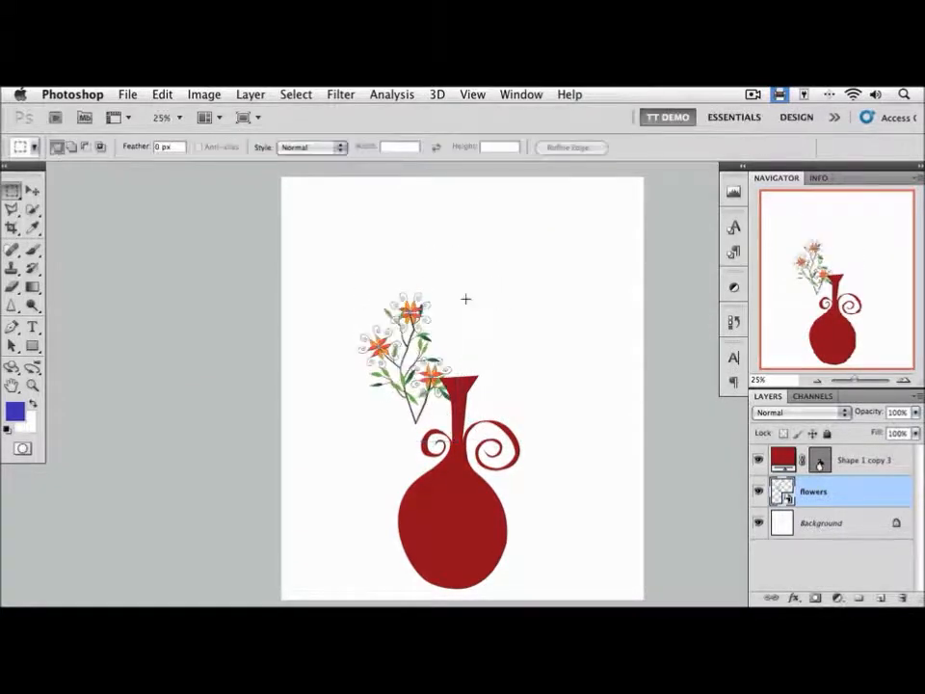
pyautogui.press('super+1')
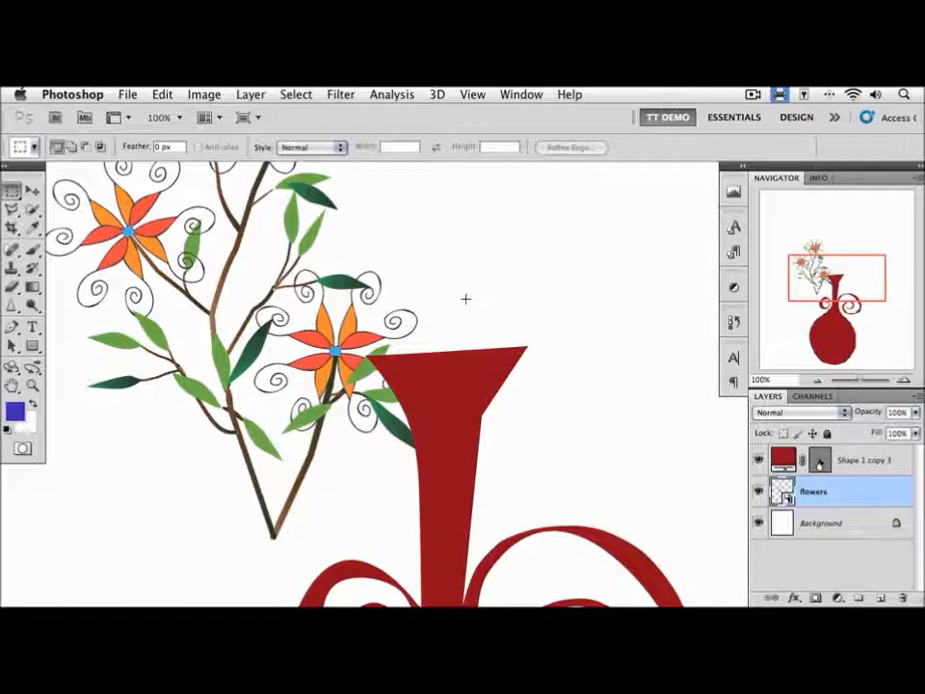
pyautogui.press('super+0')
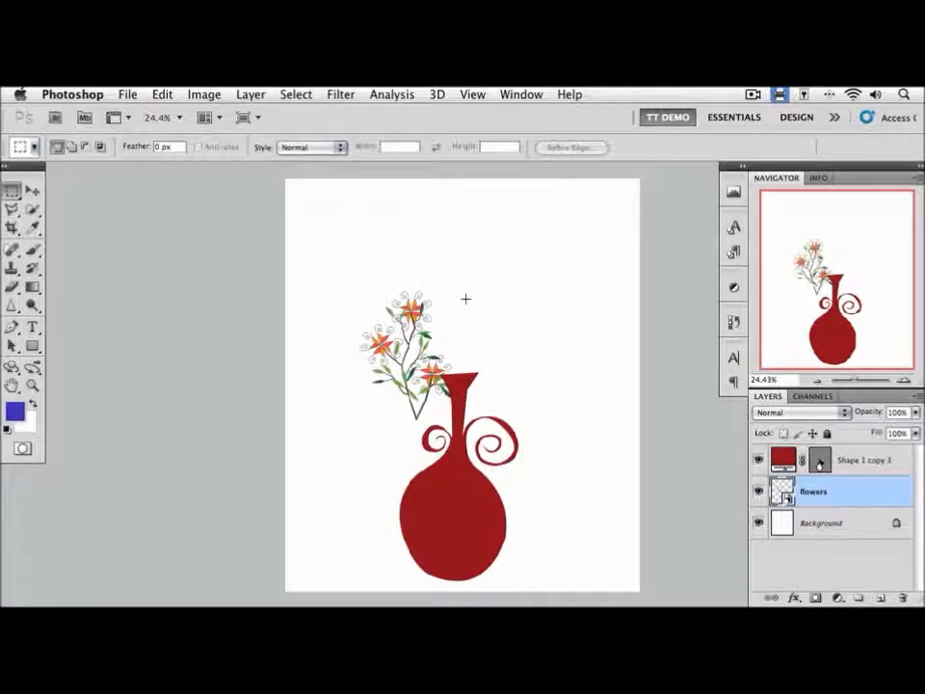
# - Scale the flowers layer back up to about 98% with Free Transform and check its sharpness at 100% magnification
pyautogui.press('super+equal')
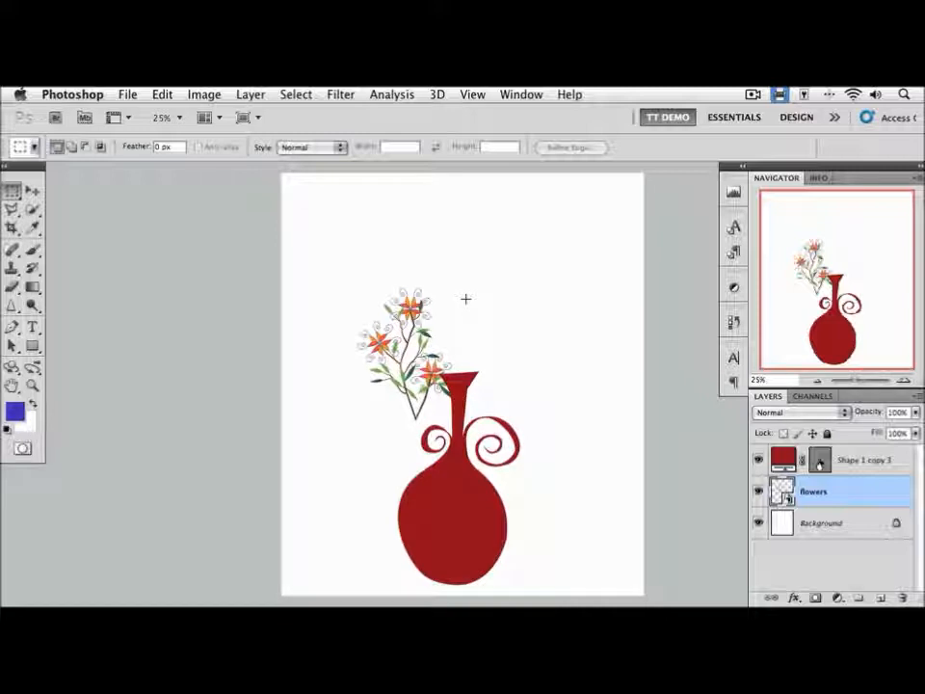
pyautogui.click(166, 94)
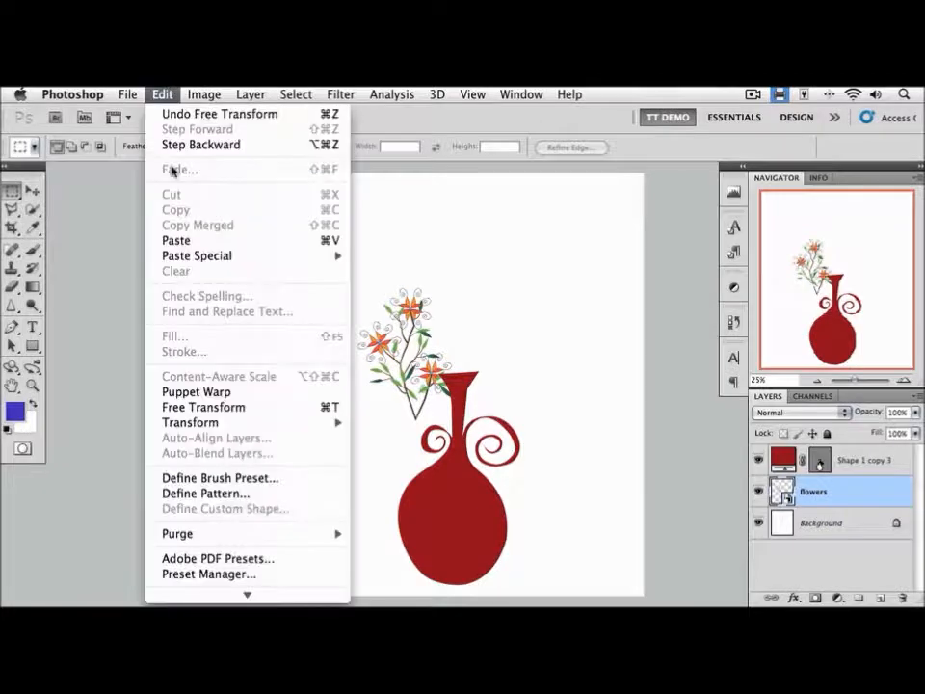
pyautogui.click(203, 406)
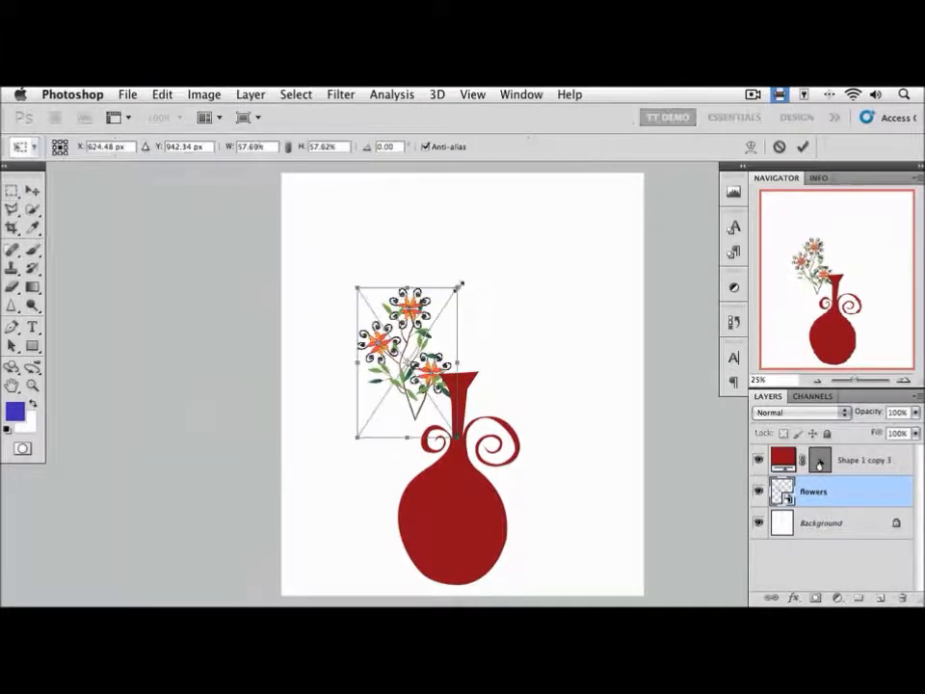
pyautogui.moveTo(458, 286); pyautogui.dragTo(561, 252)
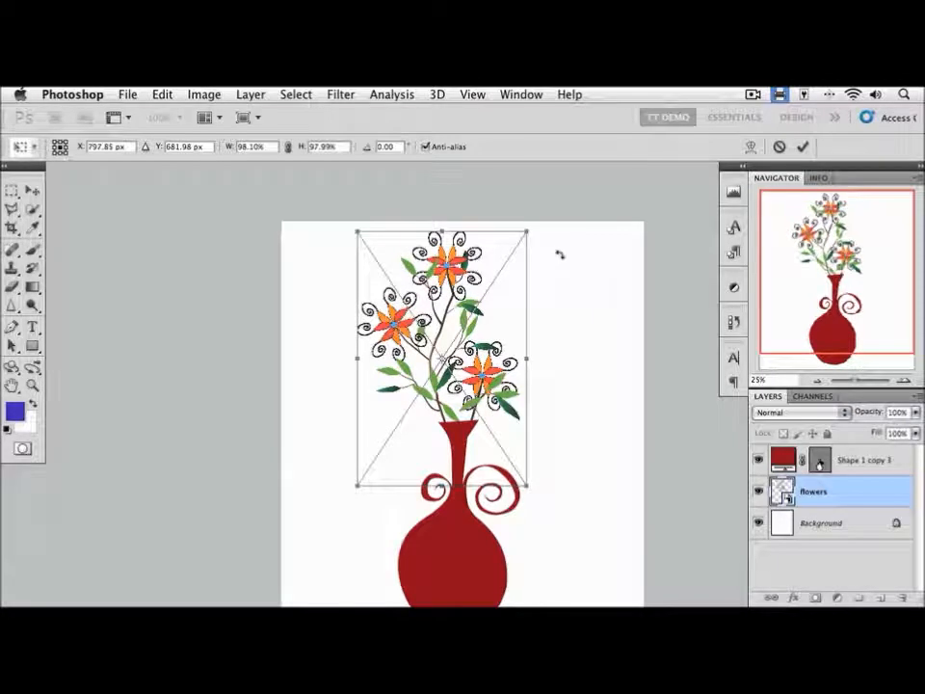
pyautogui.press('Return')
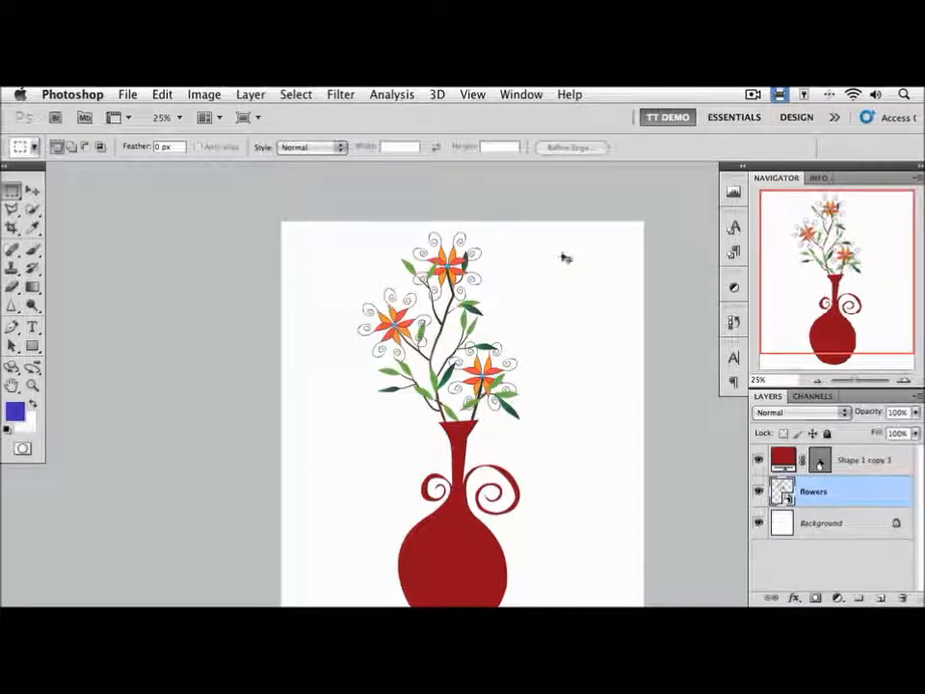
pyautogui.press('super+1')
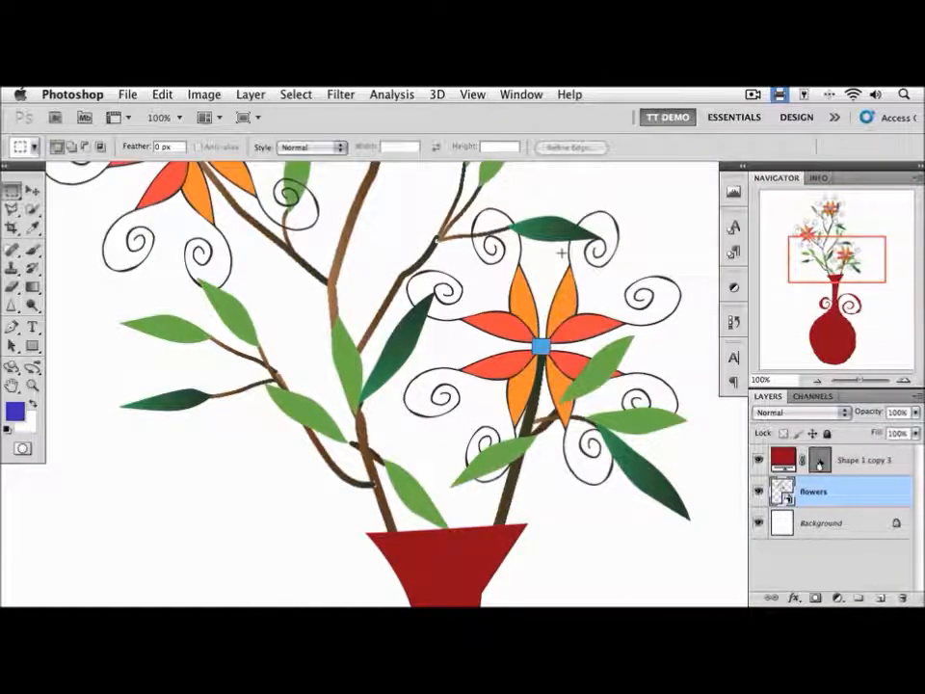
# - Fit the image in view, then open the flowers Smart Object's contents in Illustrator and show its panels
pyautogui.press('super+0')
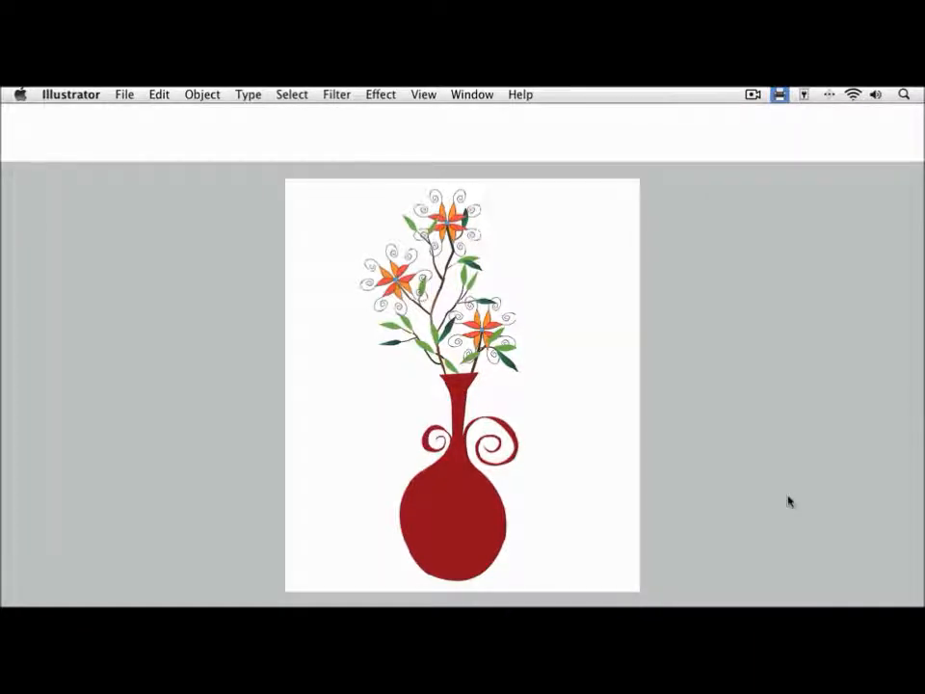
pyautogui.press('Tab')
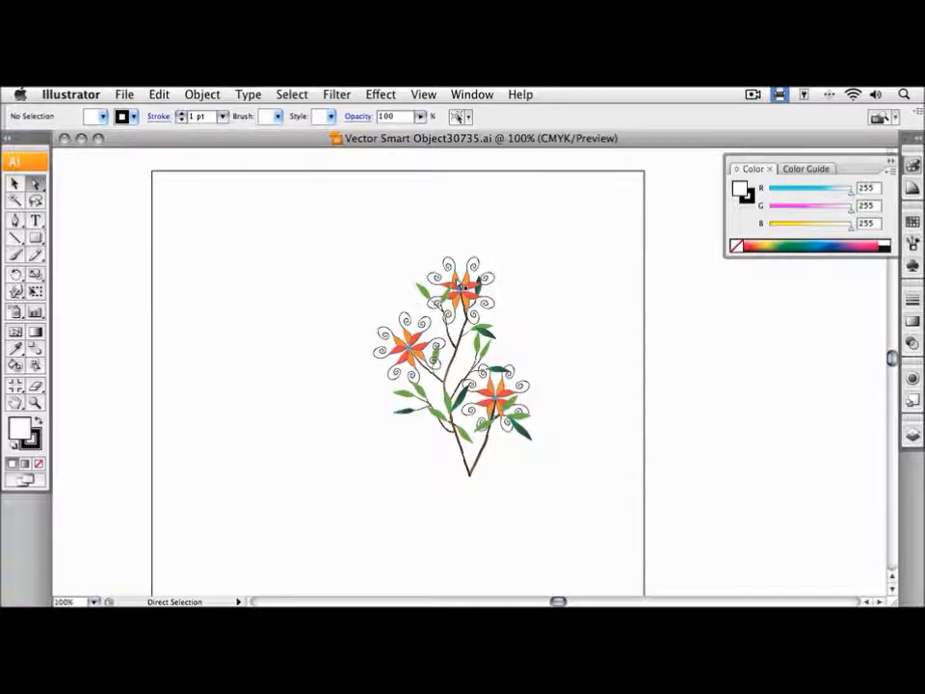
# - Select all petals sharing the orange fill color and recolor them dark blue
pyautogui.click(476, 281)
pyautogui.click(287, 93)
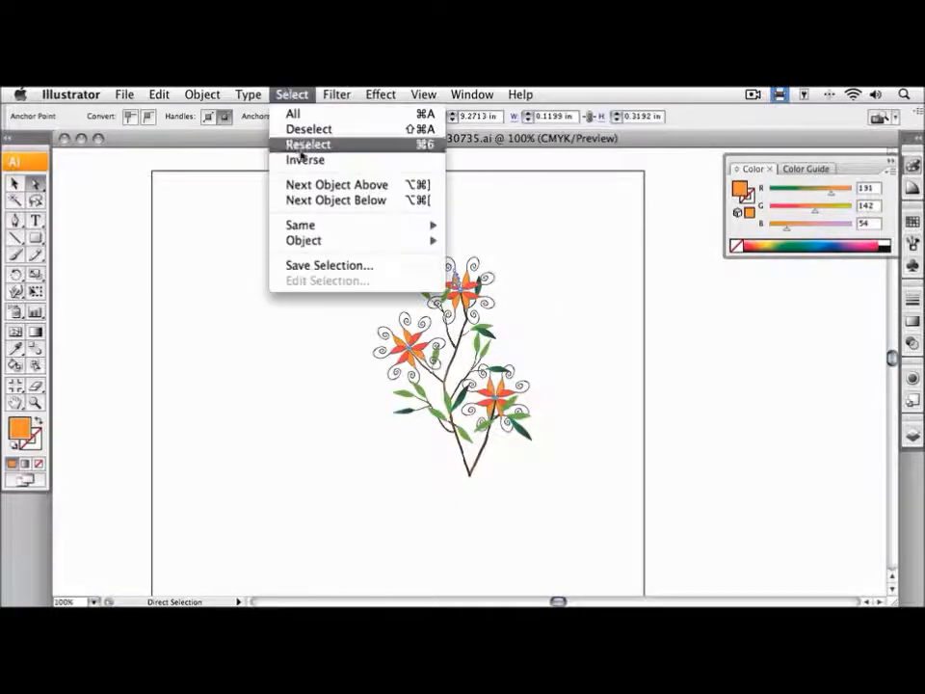
pyautogui.moveTo(351, 223)
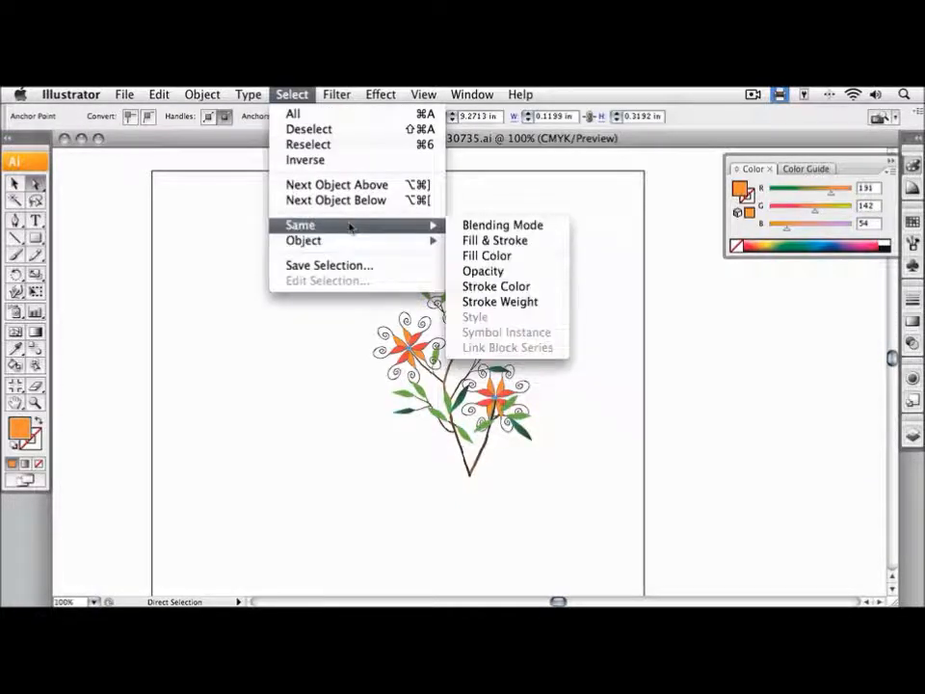
pyautogui.click(492, 255)
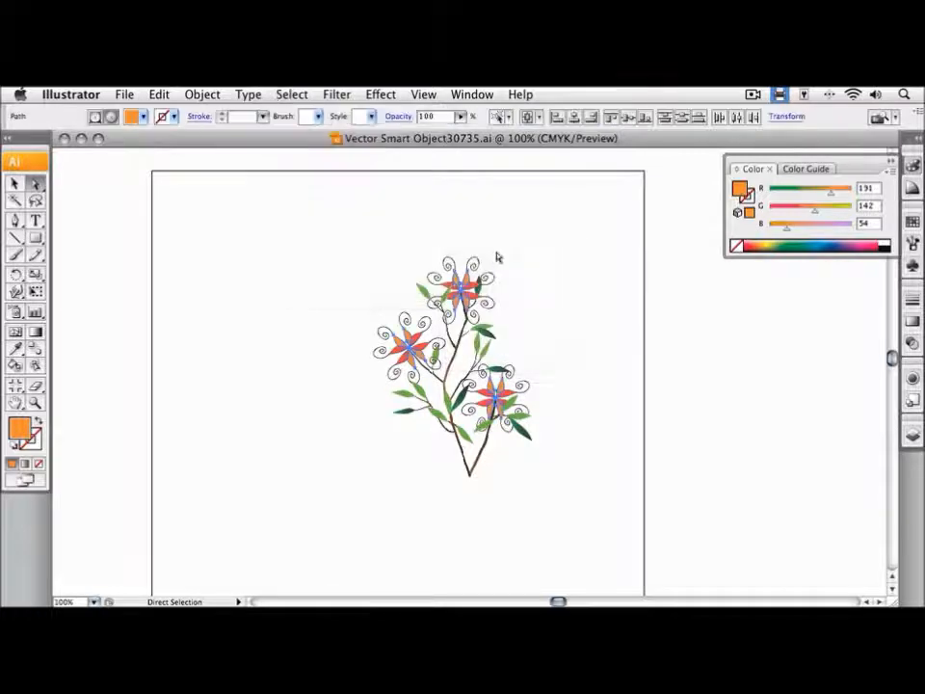
pyautogui.click(844, 243)
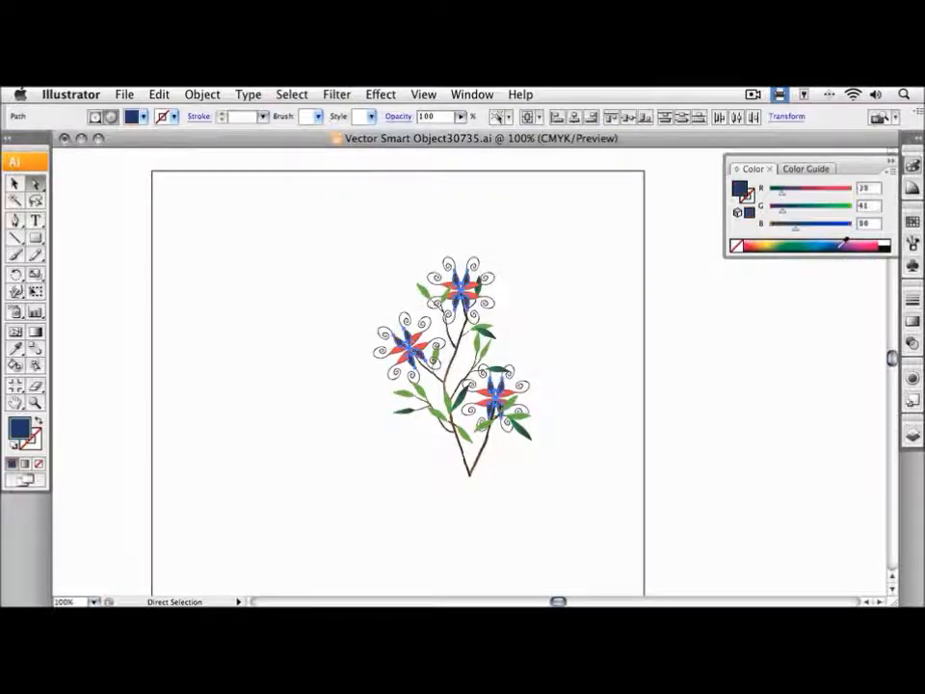
# - Select all petals sharing the red fill color and recolor them yellow
pyautogui.click(416, 339)
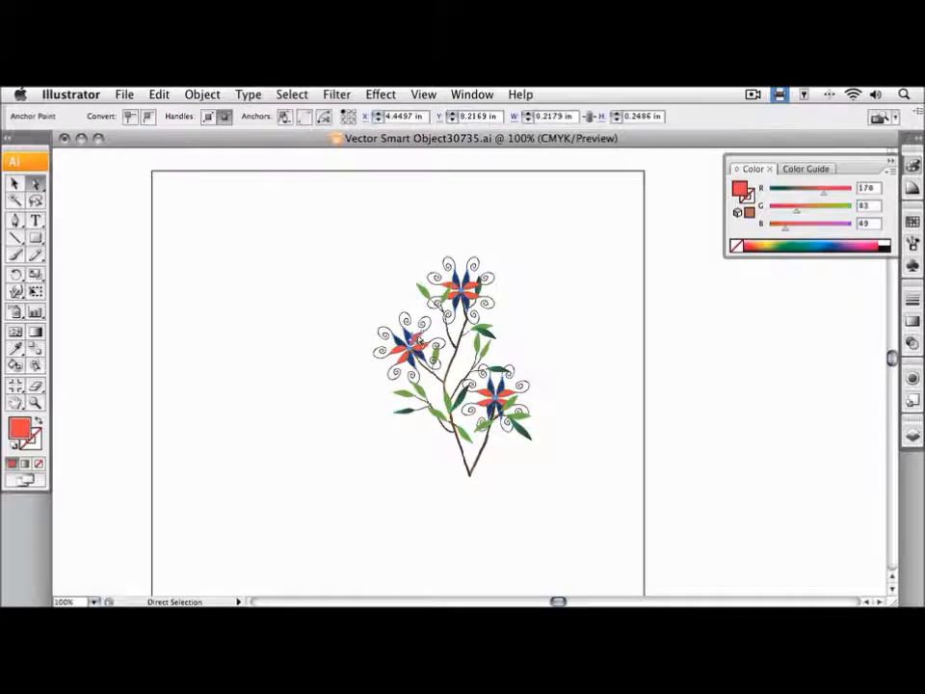
pyautogui.click(294, 93)
pyautogui.moveTo(318, 224)
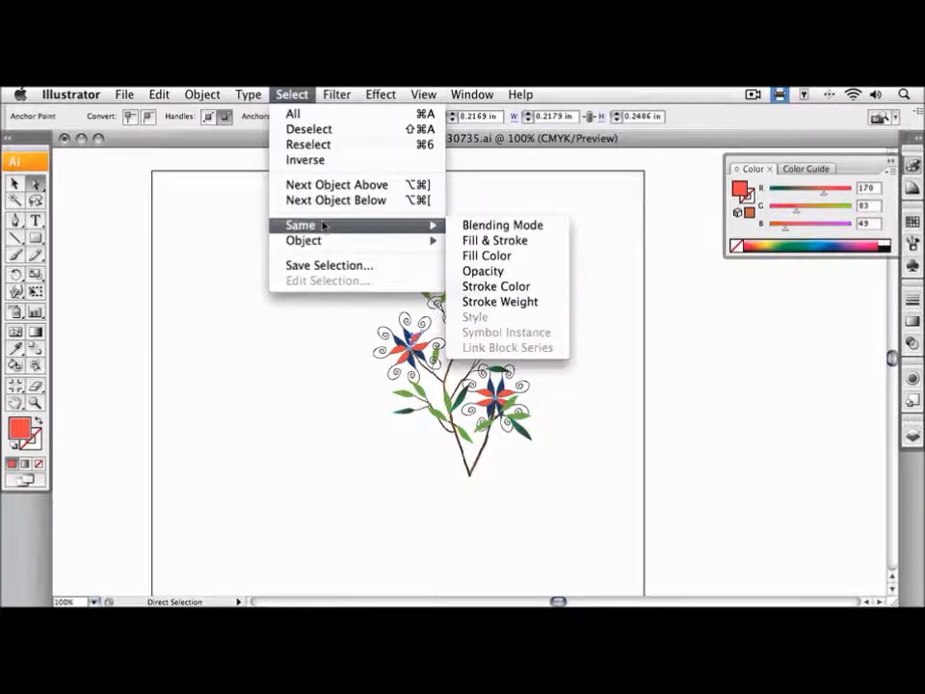
pyautogui.click(480, 256)
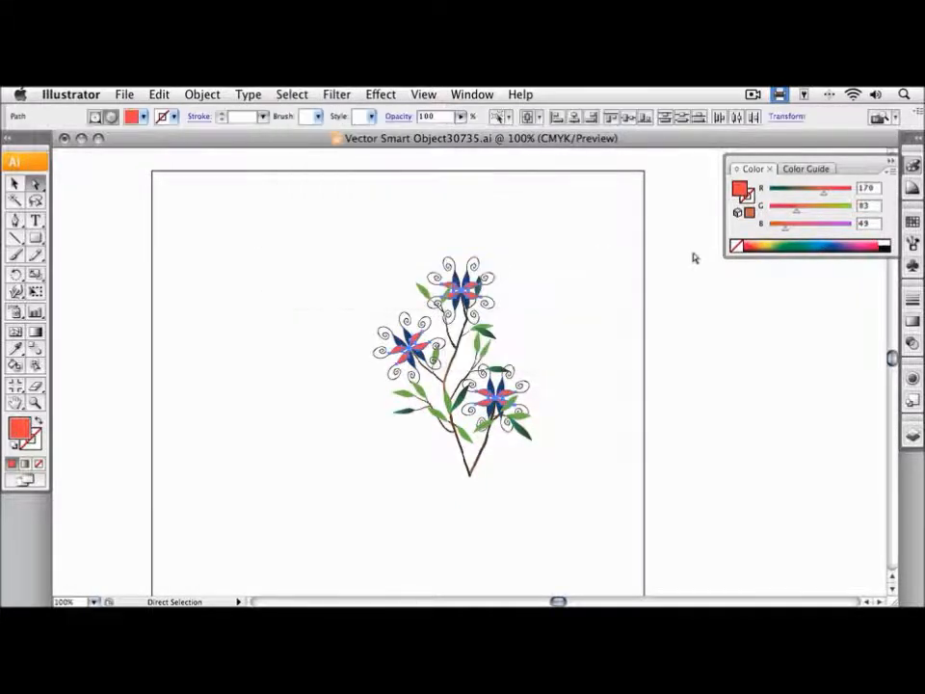
pyautogui.click(772, 240)
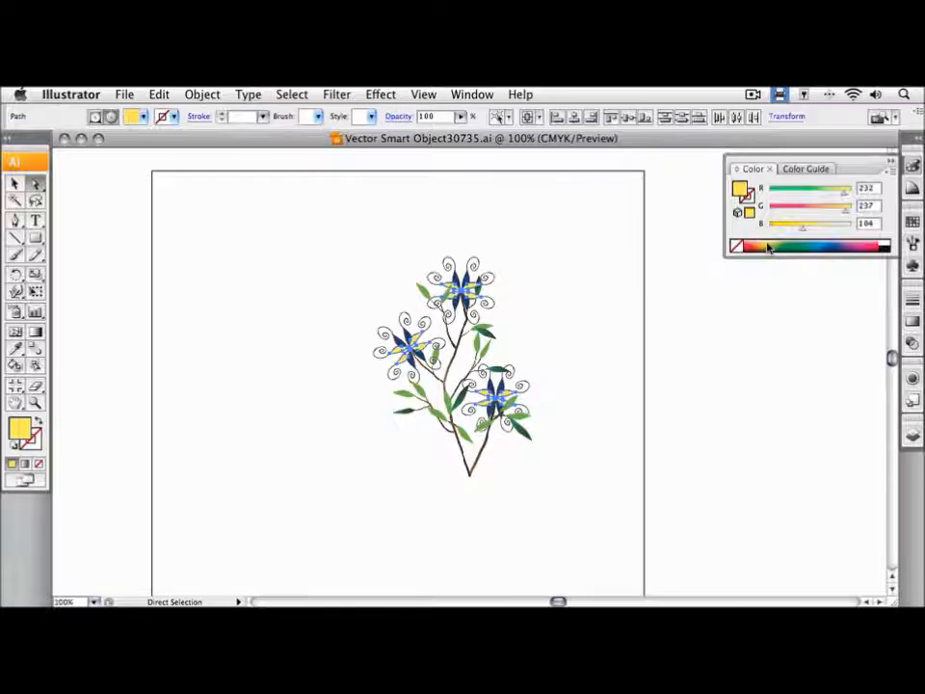
# - Switch to Photoshop, open Guanajuato.psd as a Smart Object and enlarge its document window
pyautogui.press('super+Tab')
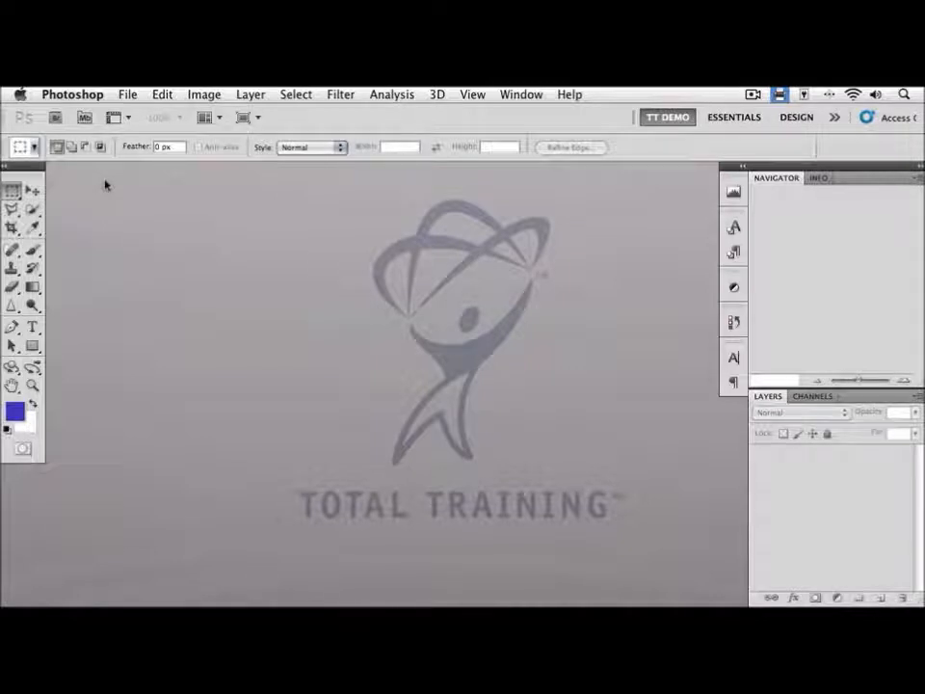
pyautogui.click(127, 94)
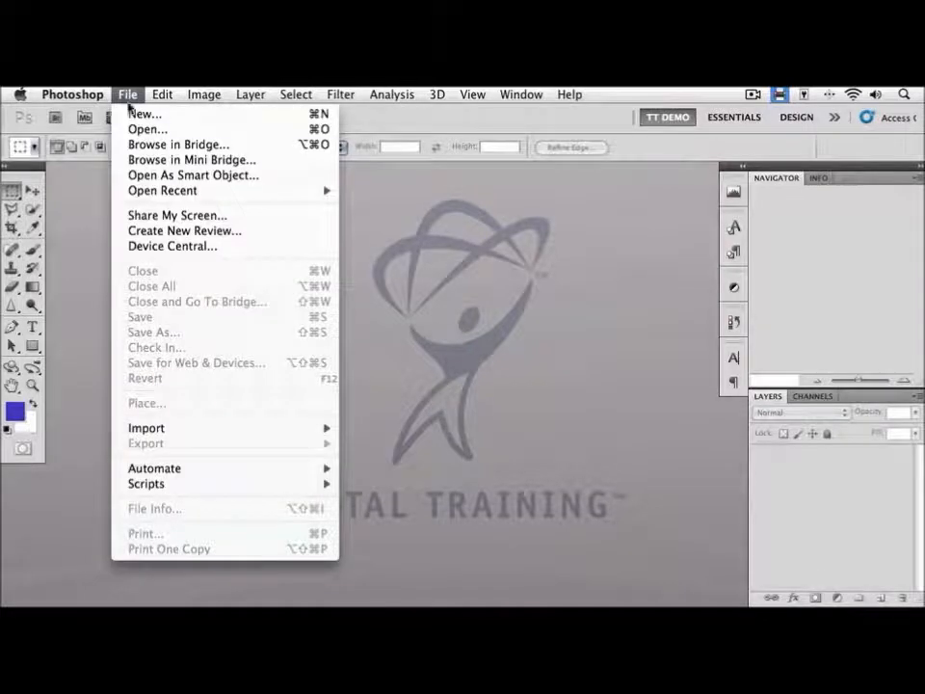
pyautogui.click(136, 174)
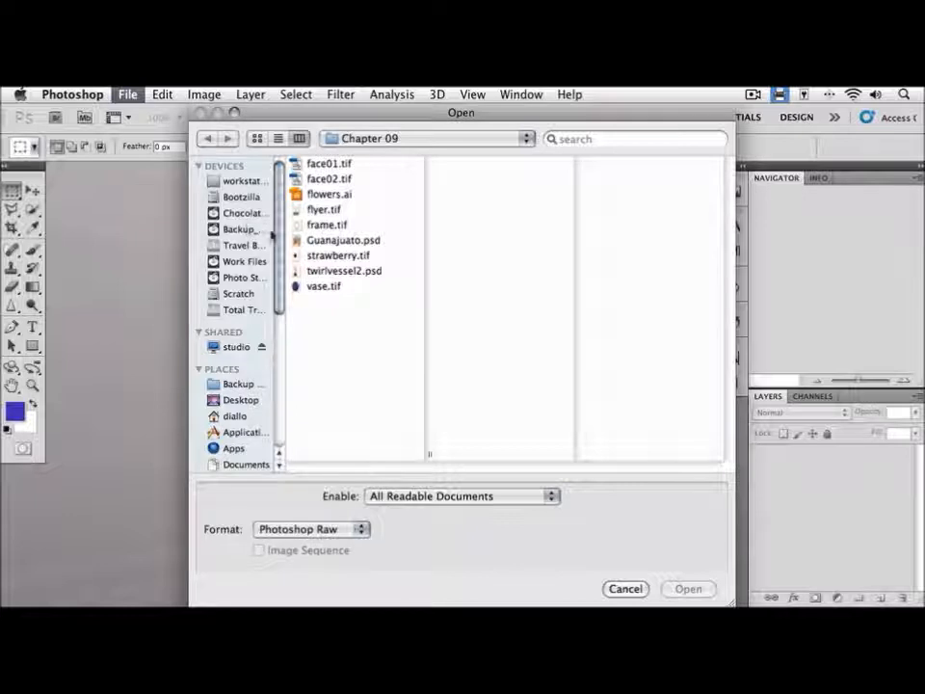
pyautogui.doubleClick(320, 243)
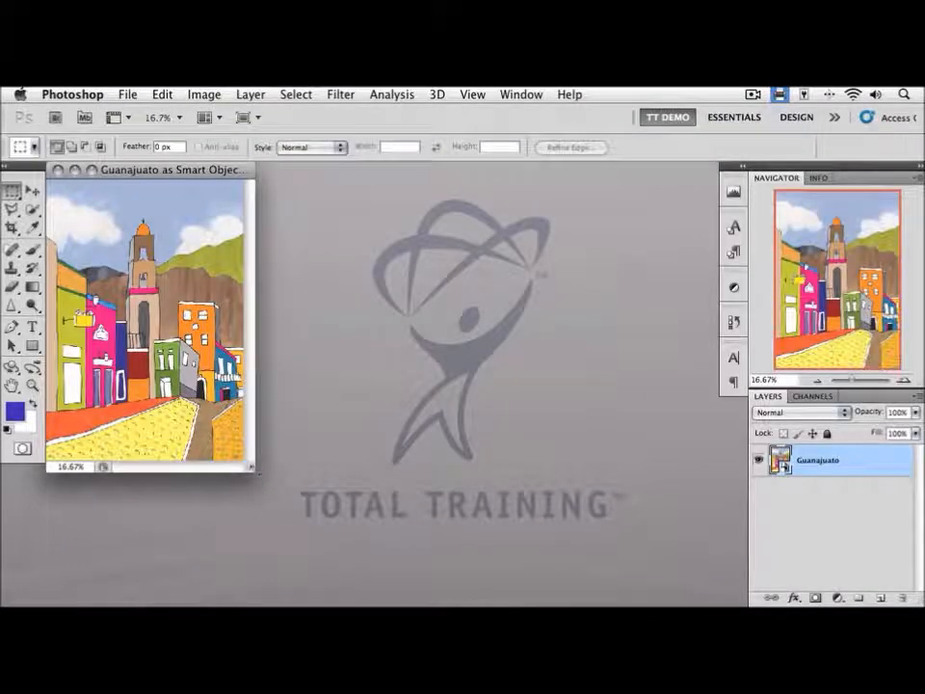
pyautogui.moveTo(252, 469); pyautogui.dragTo(403, 492)
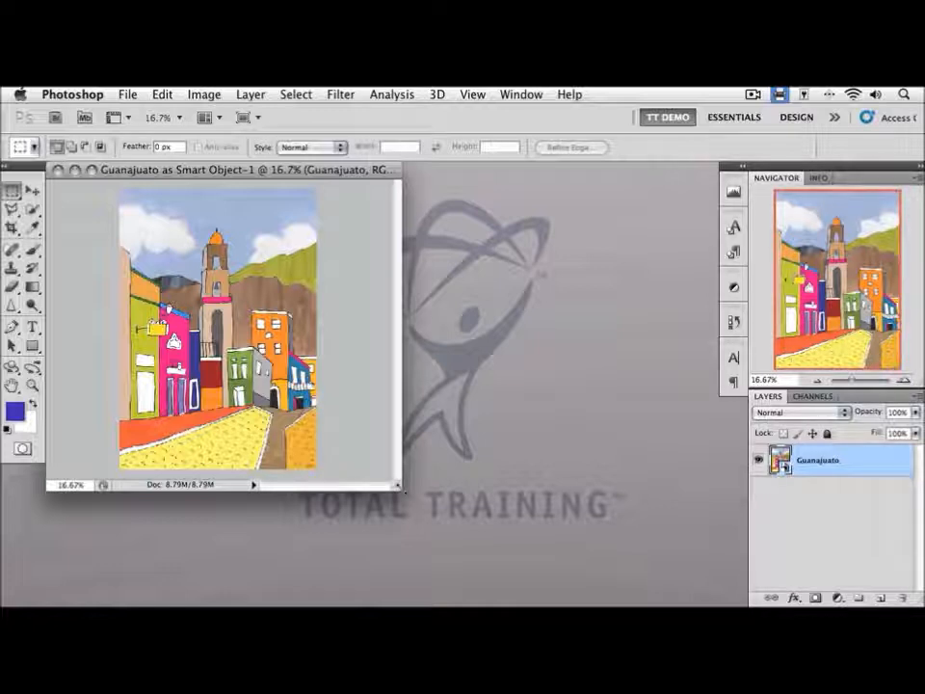
# - Close the Guanajuato Smart Object document without saving and open vase.tif from the Chapter 09 folder
pyautogui.press('super+w')
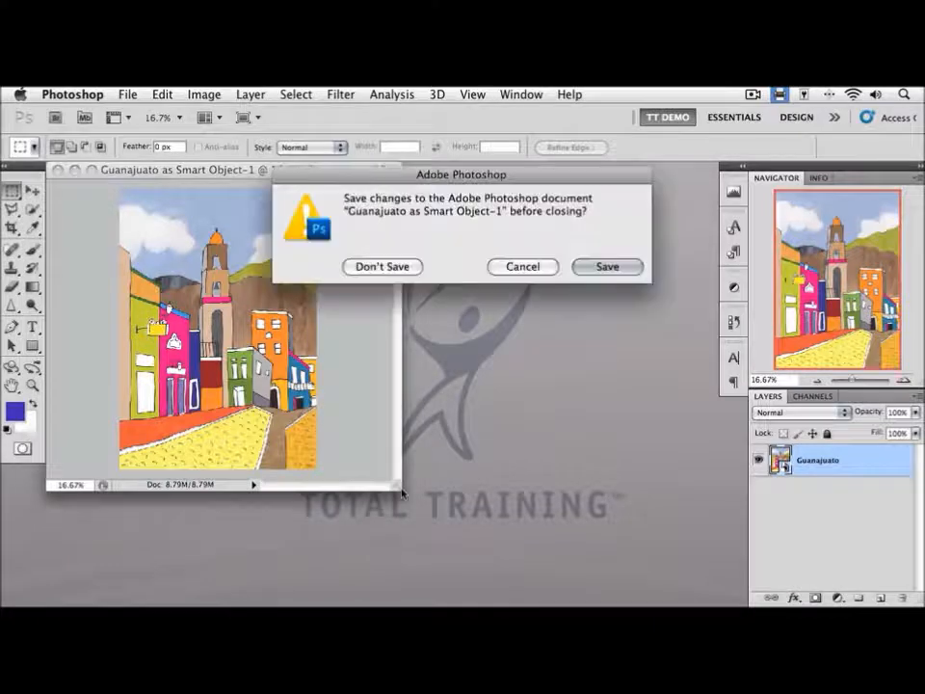
pyautogui.press('super+d')
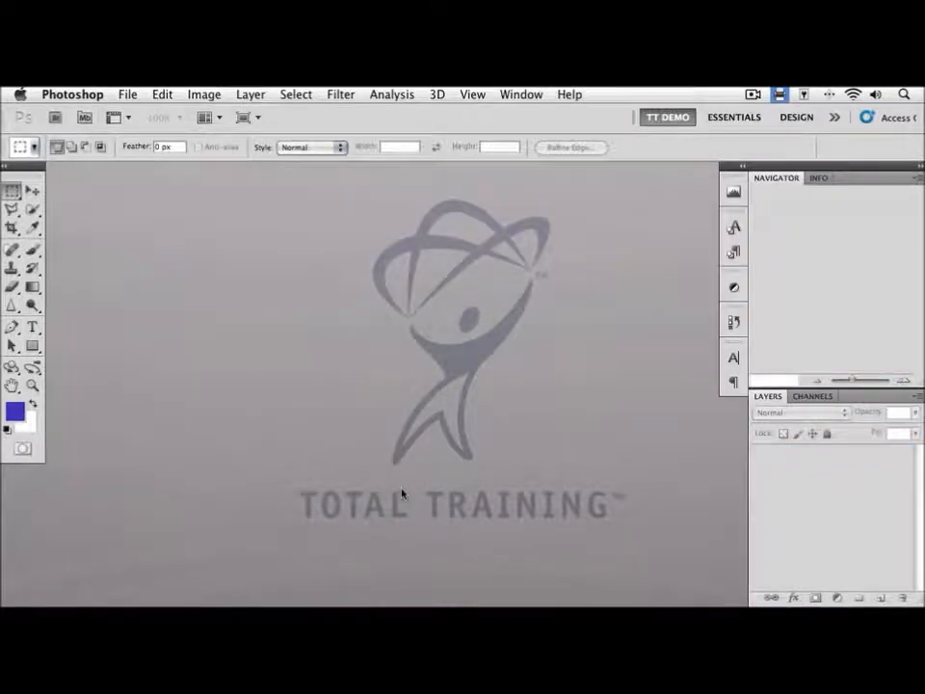
pyautogui.press('super+o')
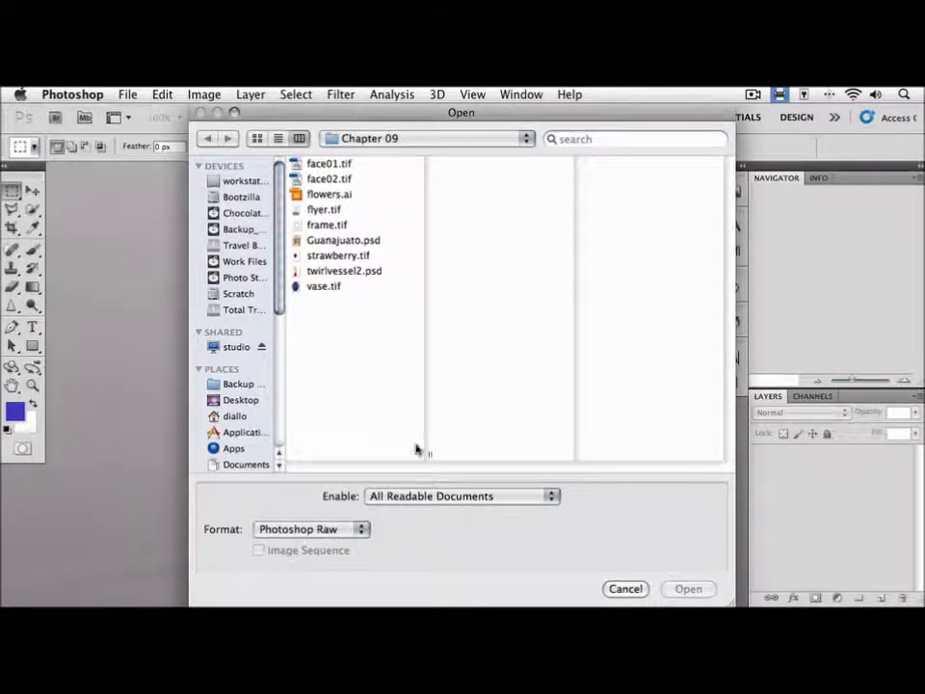
pyautogui.doubleClick(336, 288)
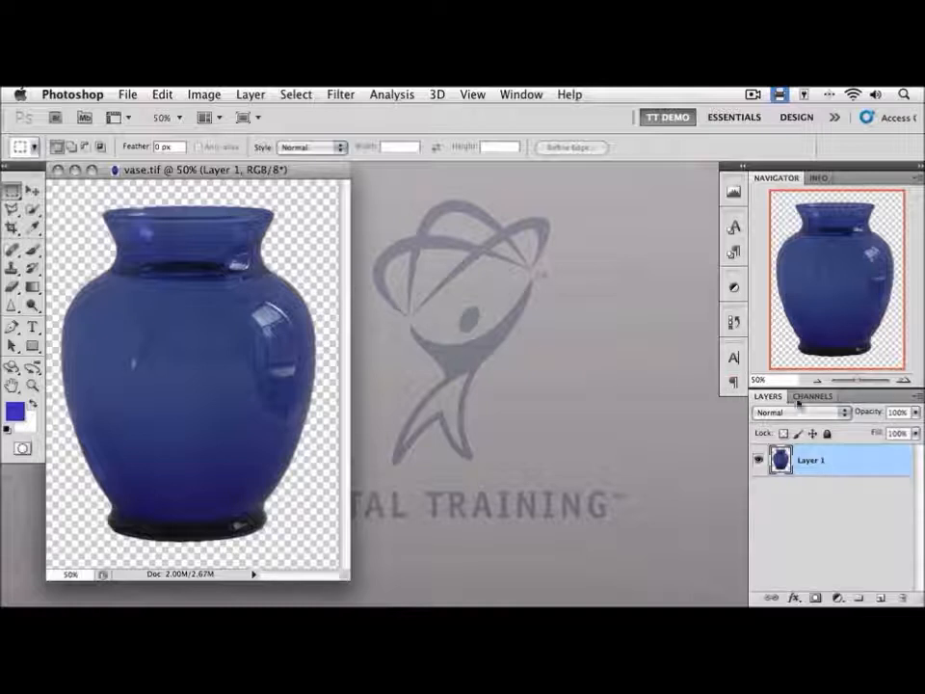
# - Convert the vase's Layer 1 to a Smart Object, then close vase.tif without saving it
pyautogui.click(917, 396)
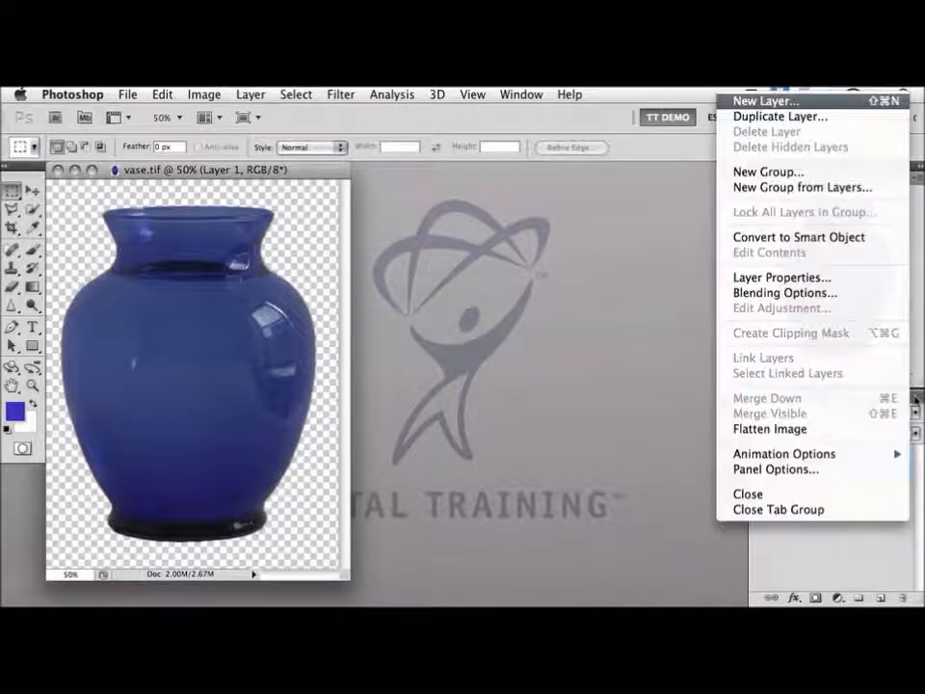
pyautogui.click(884, 239)
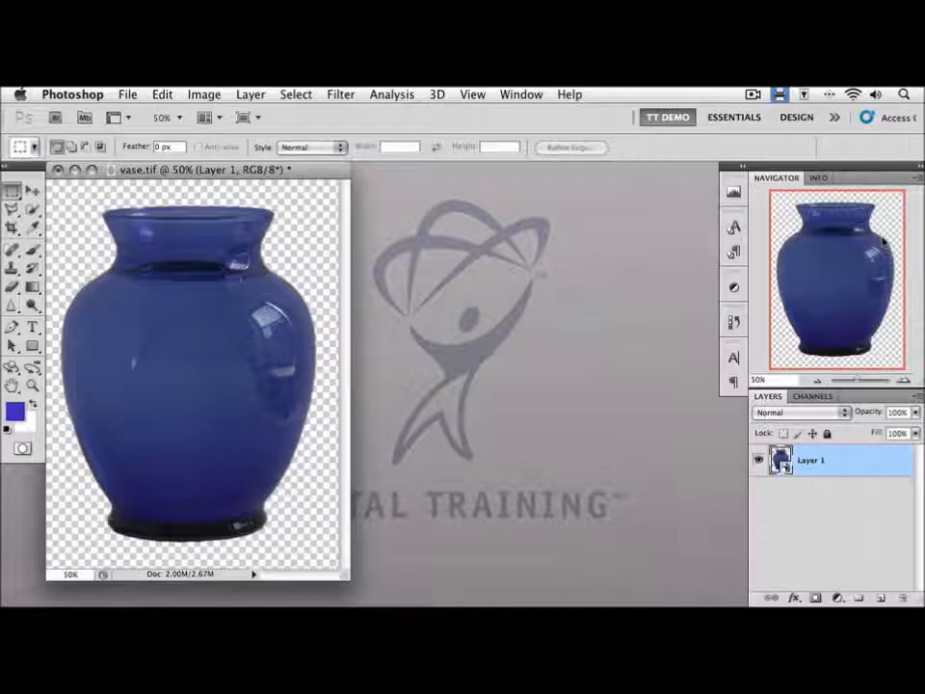
pyautogui.press('super+w')
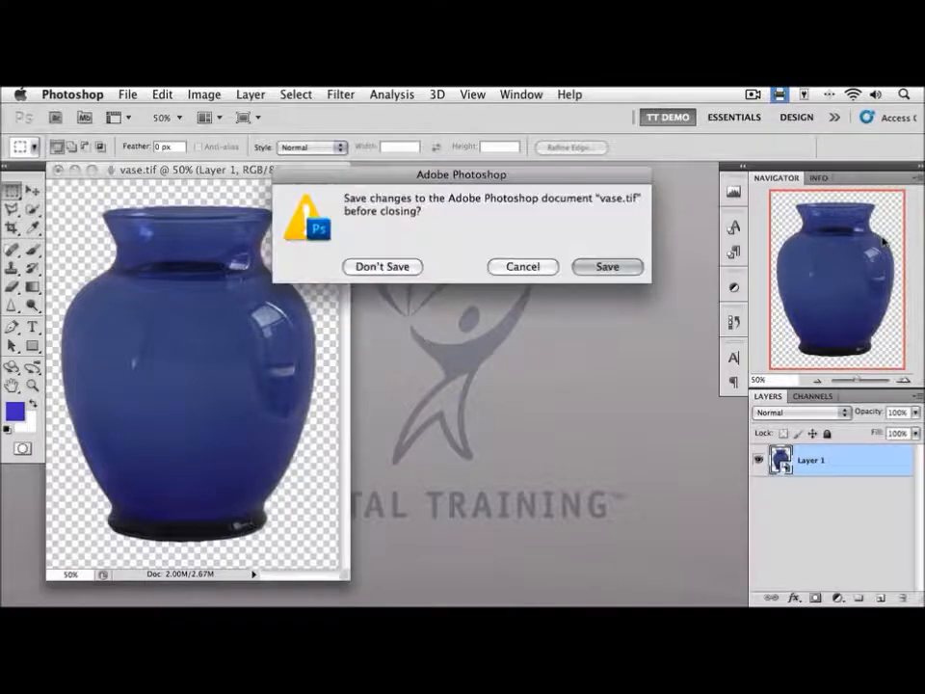
pyautogui.press('super+d')
# - Open frame.tif and place face01.tif directly above its Background layer, beneath the oval frame shape
pyautogui.press('super+o')
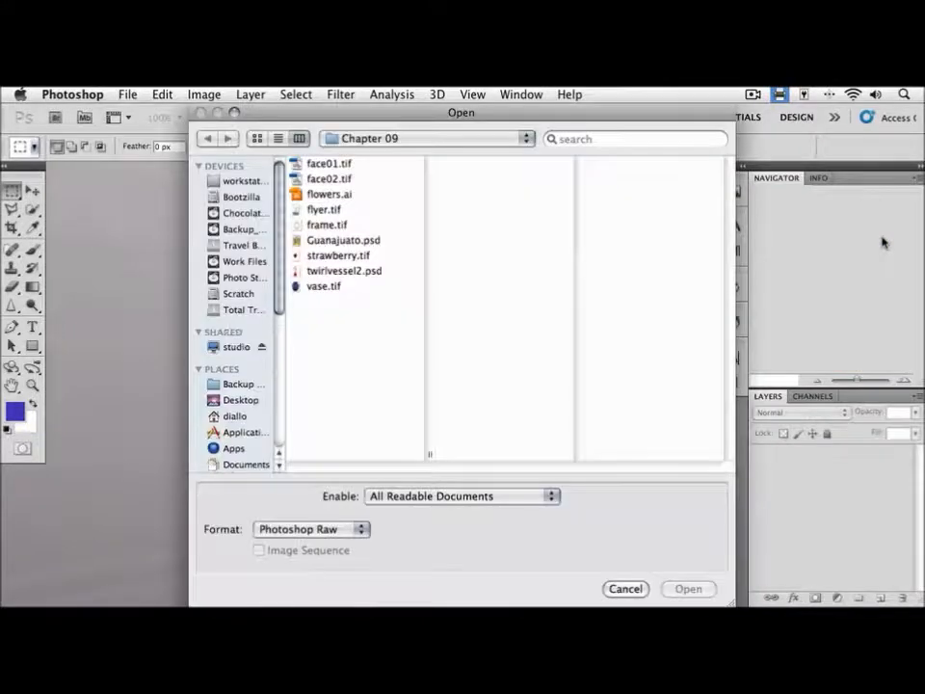
pyautogui.doubleClick(333, 225)
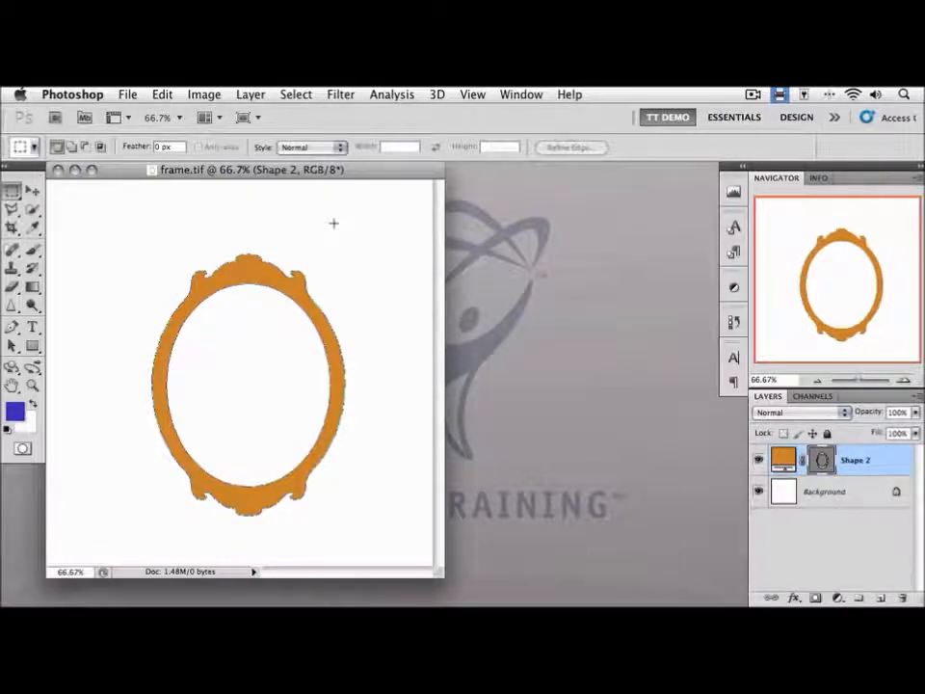
pyautogui.click(815, 493)
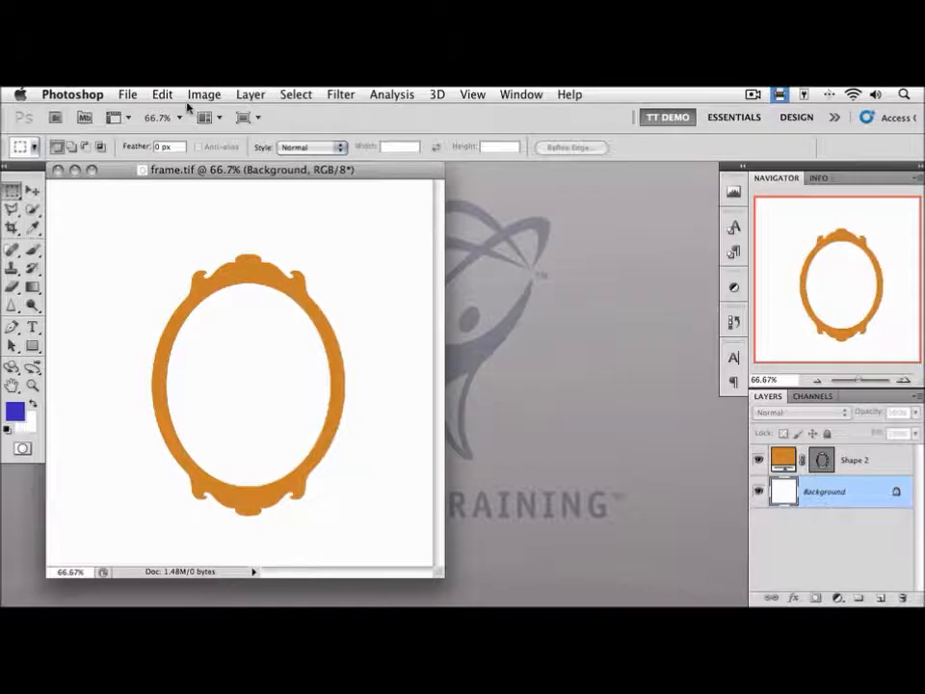
pyautogui.click(128, 94)
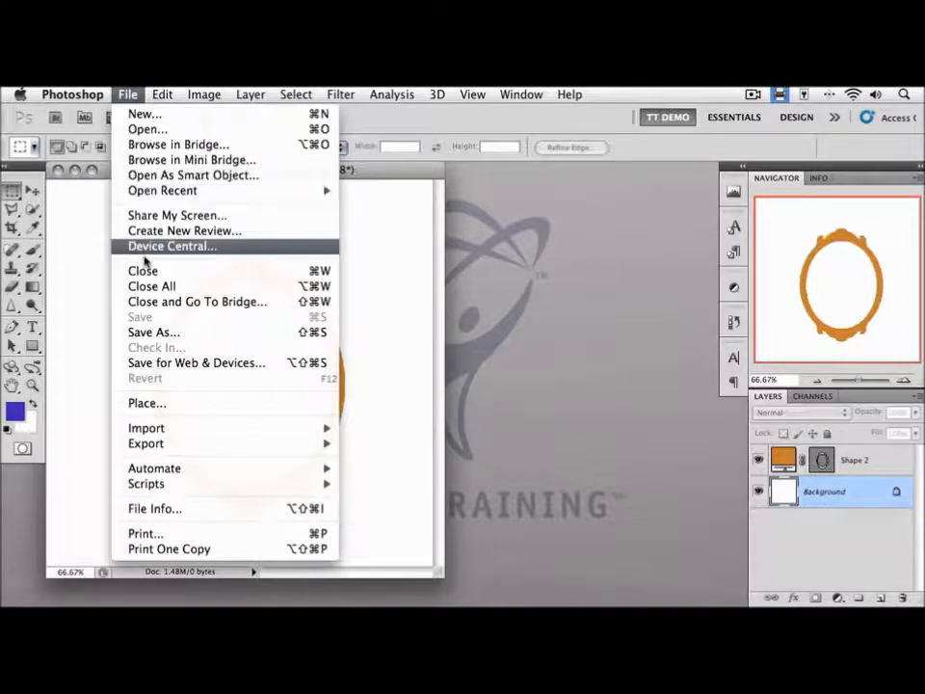
pyautogui.click(146, 402)
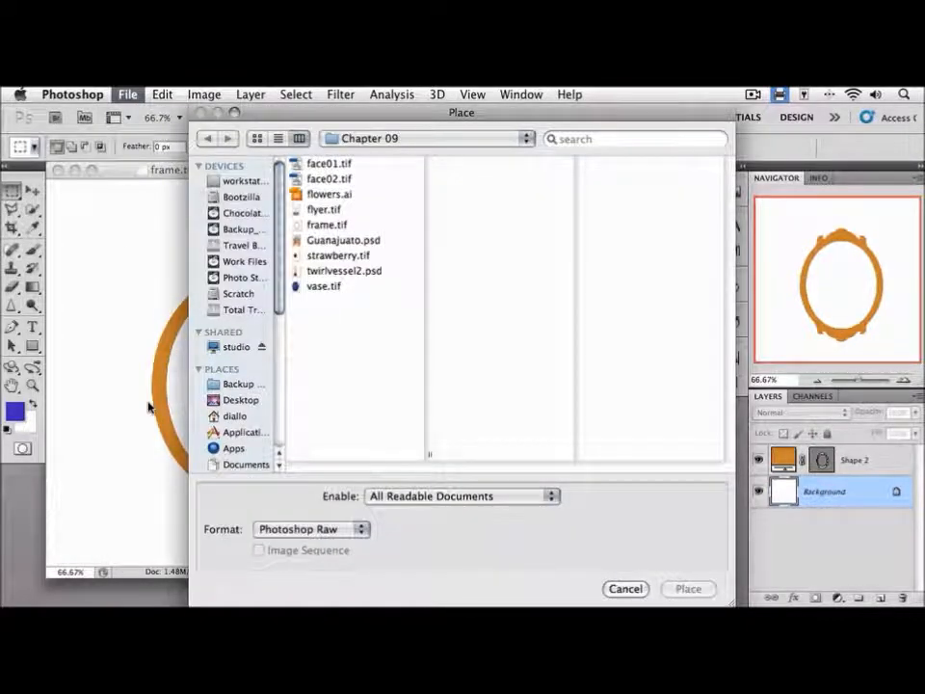
pyautogui.doubleClick(296, 168)
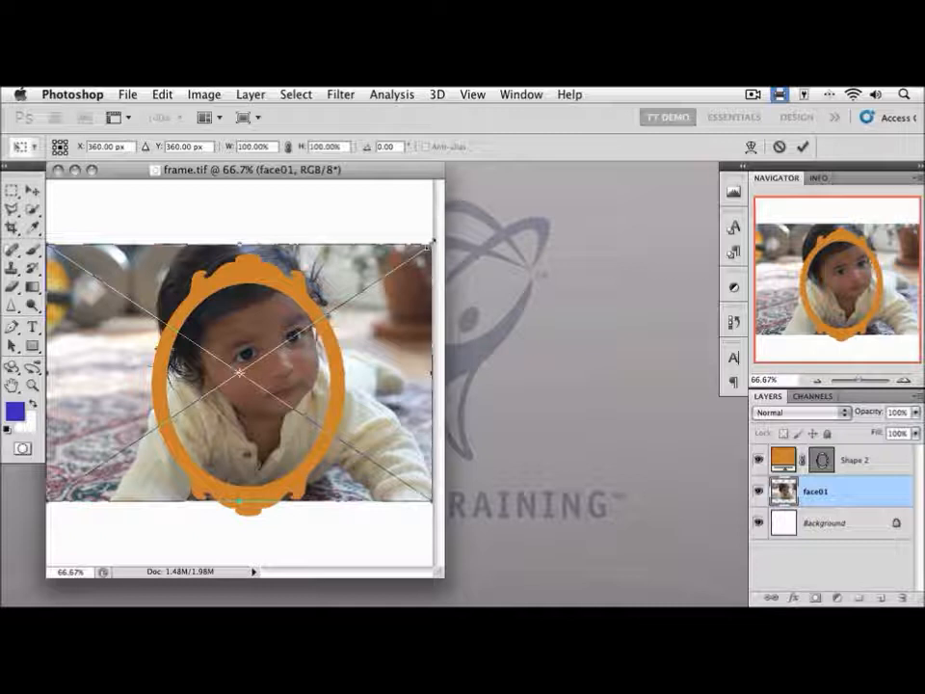
# - Scale the placed face01 photo proportionally to about 86.73% and position it so the face is centered within the oval frame
pyautogui.moveTo(431, 244); pyautogui.dragTo(395, 305)
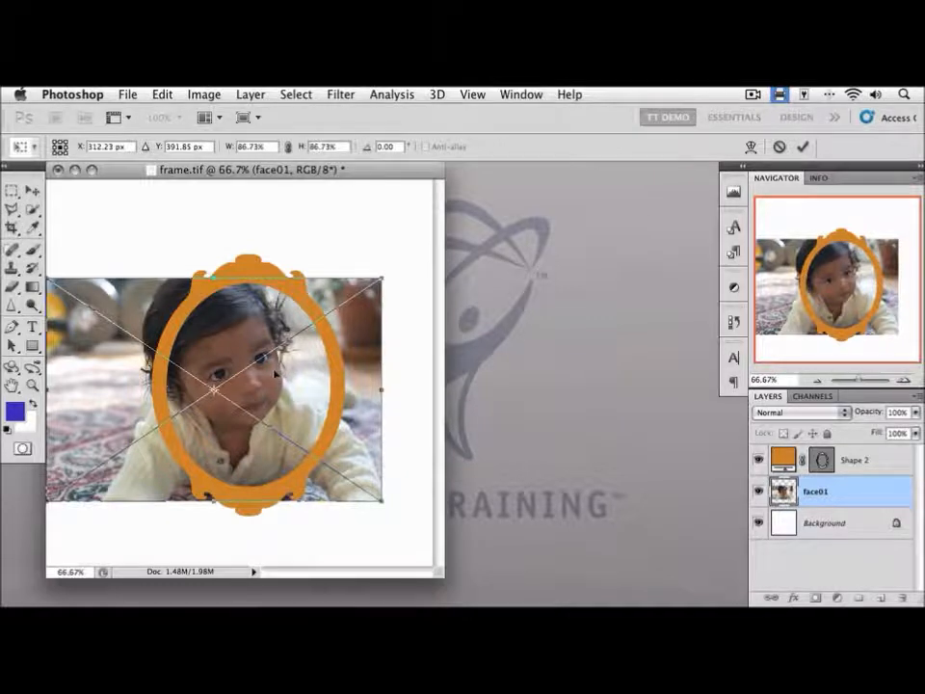
pyautogui.press('Up')
pyautogui.press('Up')
pyautogui.press('Up')
pyautogui.press('Up')
pyautogui.moveTo(280, 370); pyautogui.dragTo(300, 375)
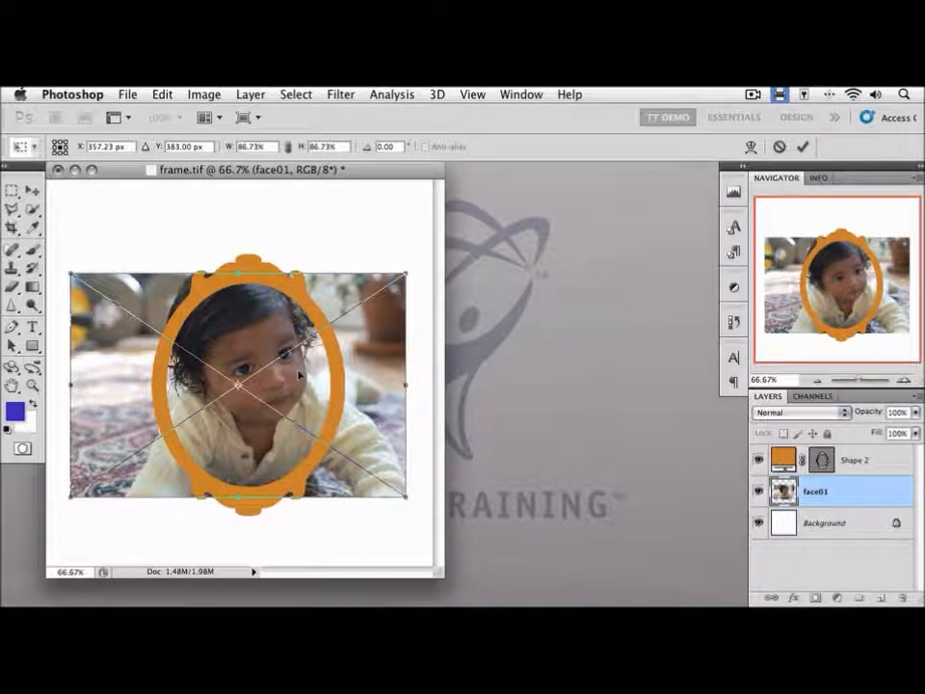
pyautogui.press('Return')
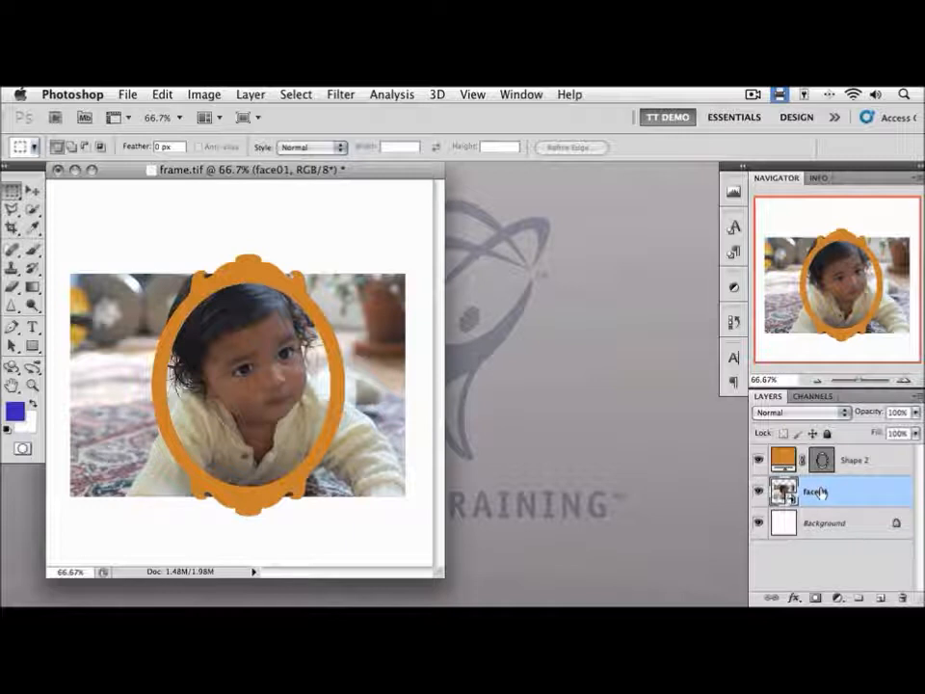
# - Add a layer mask to face01 and paint away the photo outside the frame with a hard 100 px black brush
pyautogui.click(815, 598)
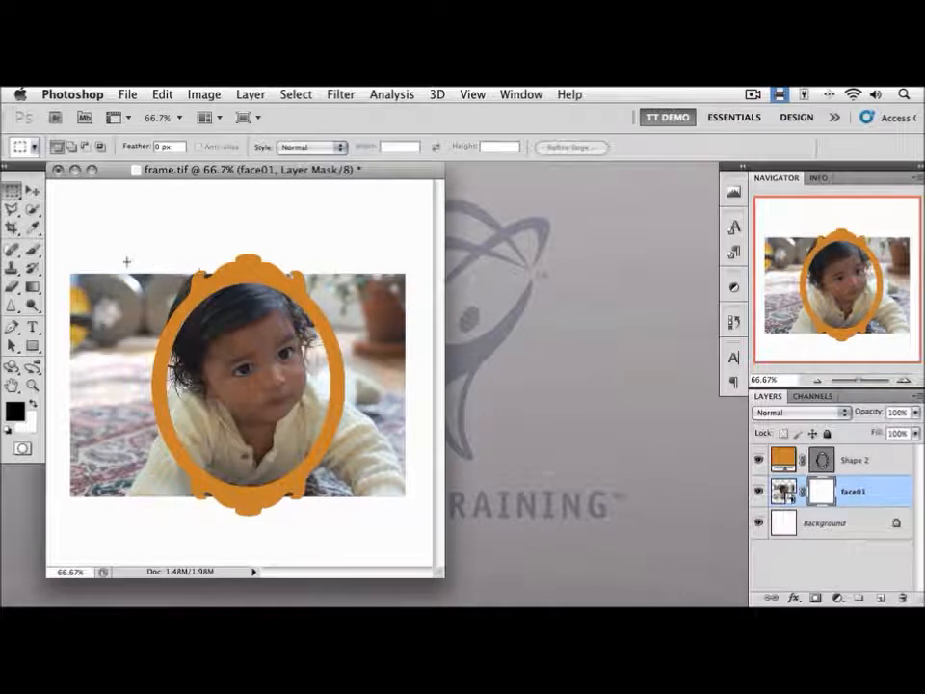
pyautogui.click(33, 249)
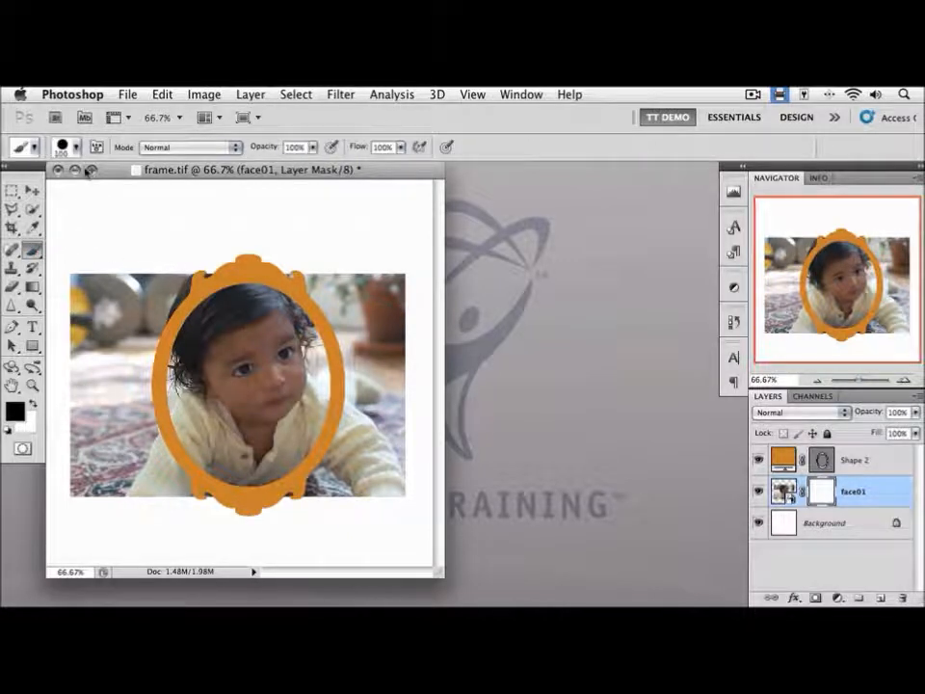
pyautogui.click(76, 147)
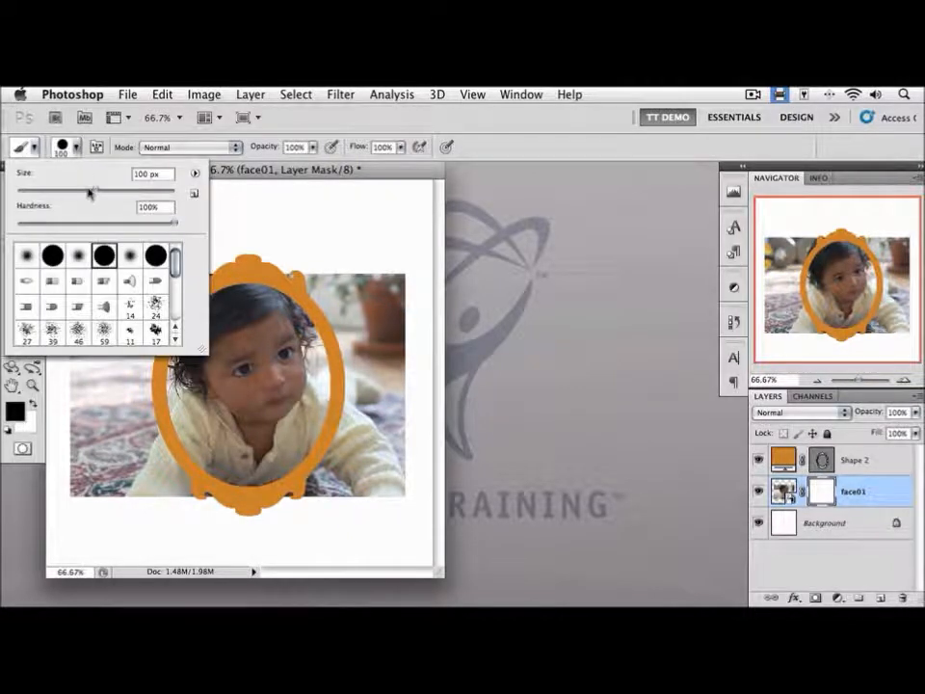
pyautogui.press('Return')
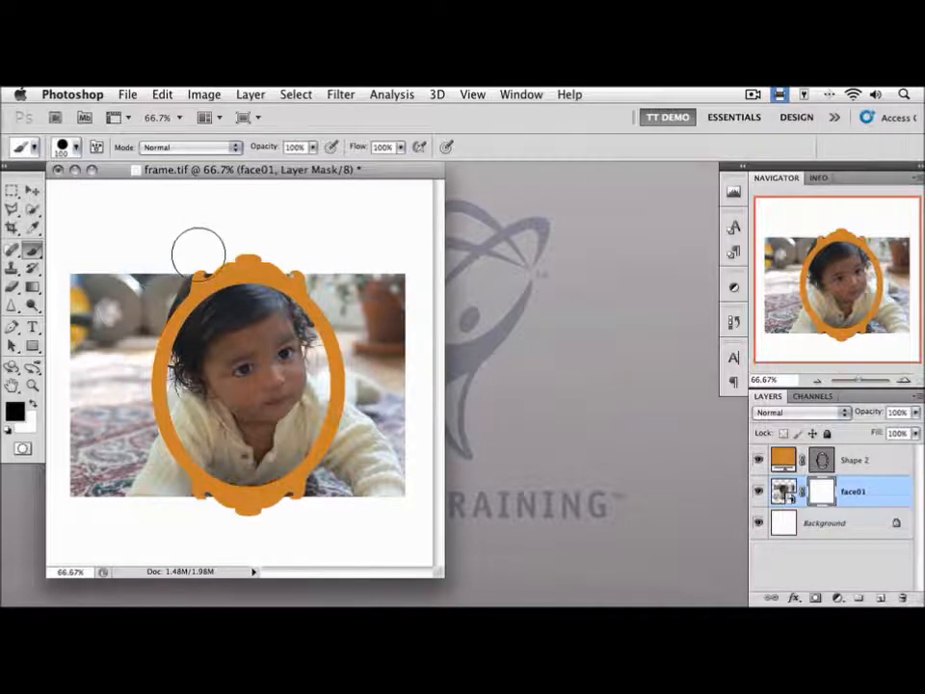
pyautogui.moveTo(198, 255)
pyautogui.mouseDown()
pyautogui.moveTo(149, 305)
pyautogui.moveTo(143, 283)
pyautogui.moveTo(89, 273)
pyautogui.moveTo(91, 331)
pyautogui.moveTo(101, 334)
pyautogui.moveTo(131, 304)
pyautogui.moveTo(136, 332)
pyautogui.moveTo(126, 408)
pyautogui.moveTo(77, 379)
pyautogui.moveTo(87, 493)
pyautogui.moveTo(98, 468)
pyautogui.mouseUp()
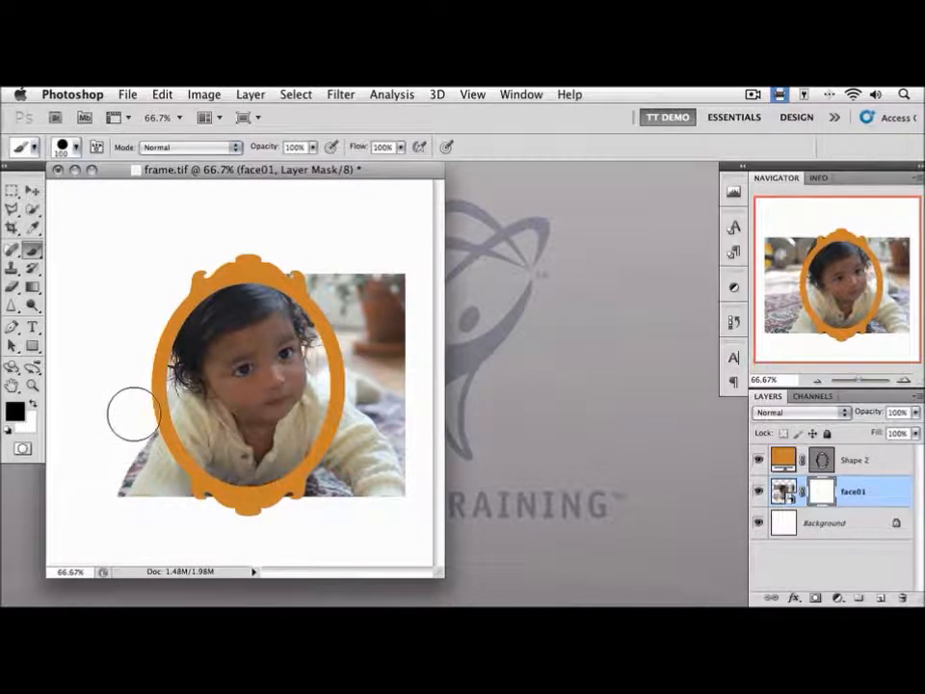
pyautogui.moveTo(132, 419); pyautogui.dragTo(150, 462)
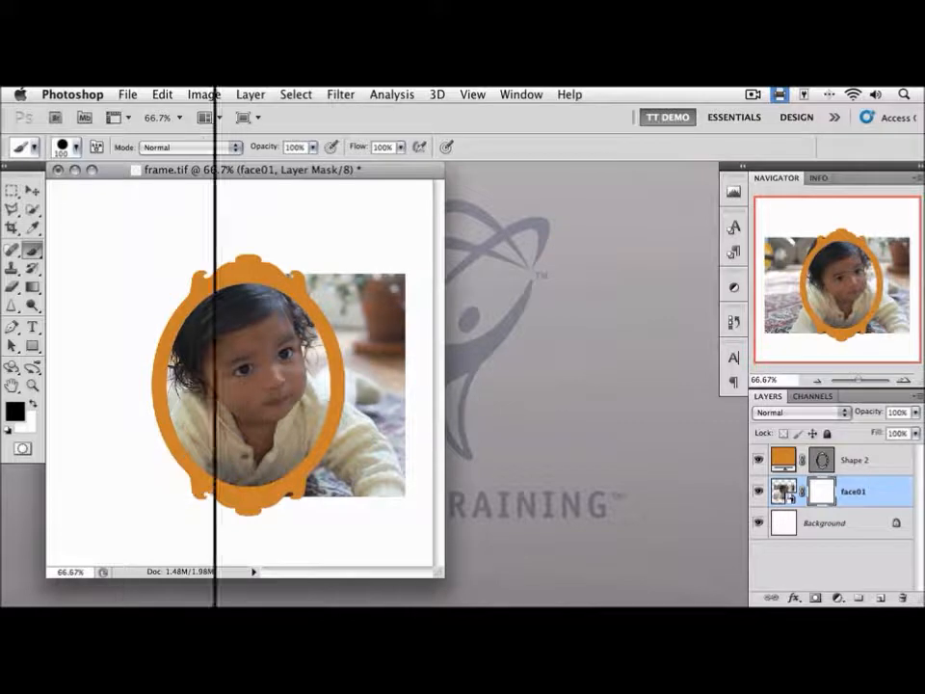
pyautogui.moveTo(393, 370)
pyautogui.mouseDown()
pyautogui.moveTo(392, 489)
pyautogui.moveTo(386, 463)
pyautogui.mouseUp()
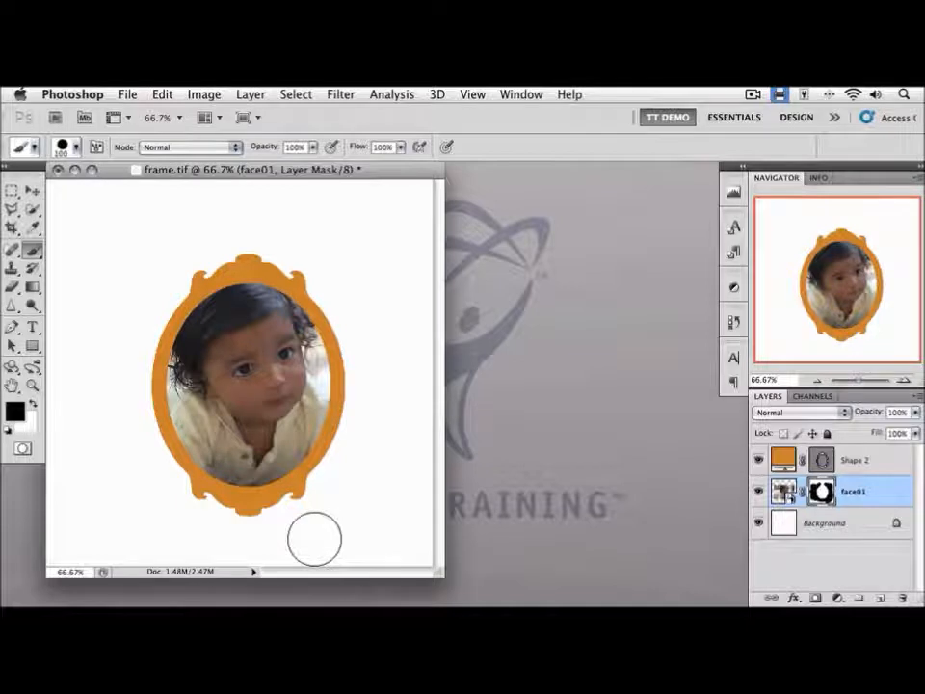
# - Sharpen the face01 image with an Unsharp Mask Smart Filter: amount 144%, radius 0.8 pixels, threshold 10 levels
pyautogui.press('super+plus')
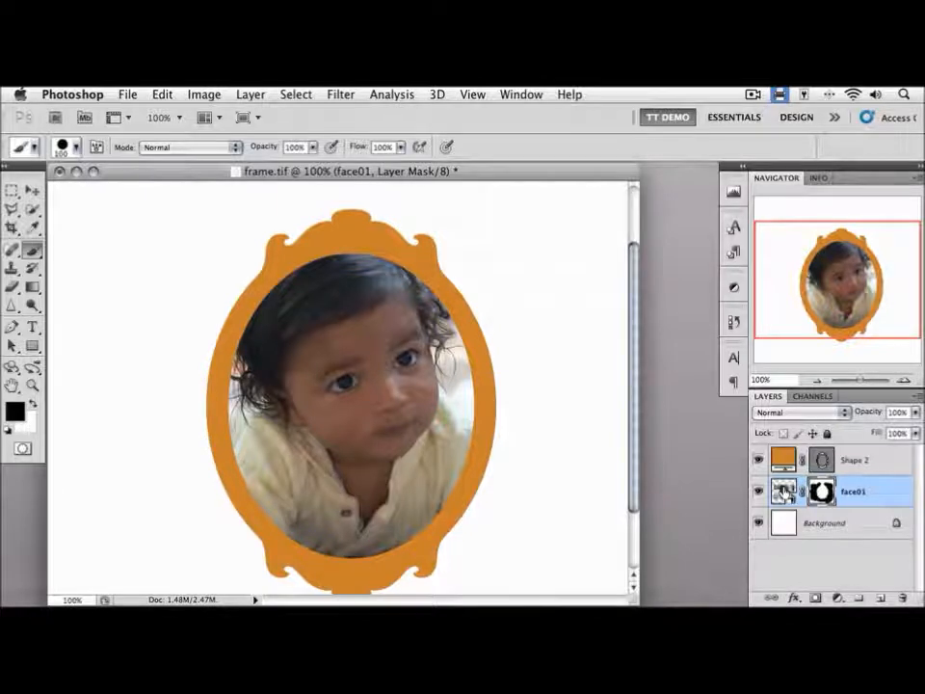
pyautogui.click(783, 491)
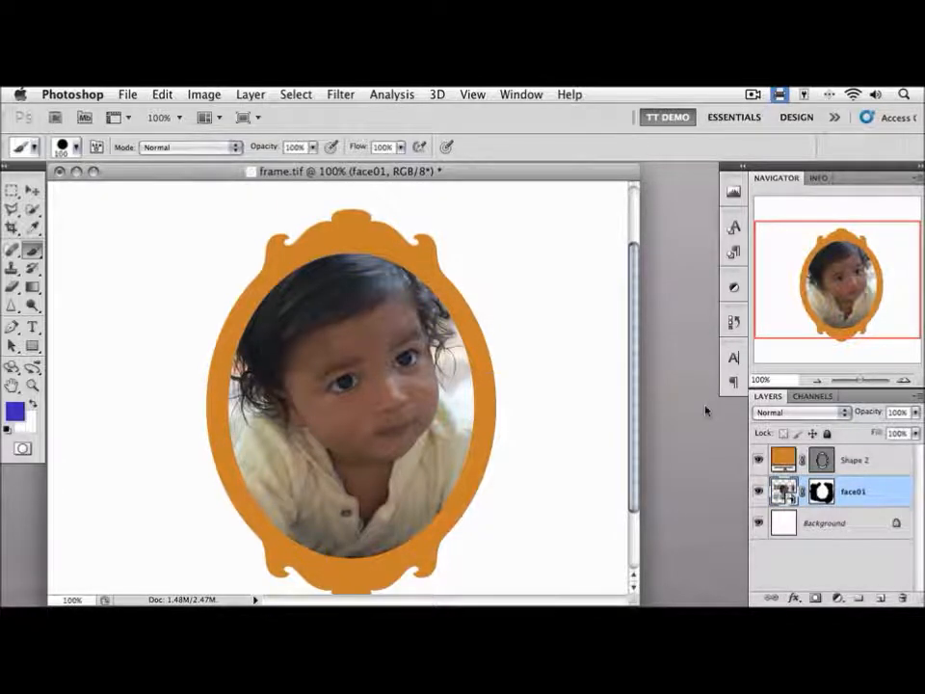
pyautogui.click(339, 94)
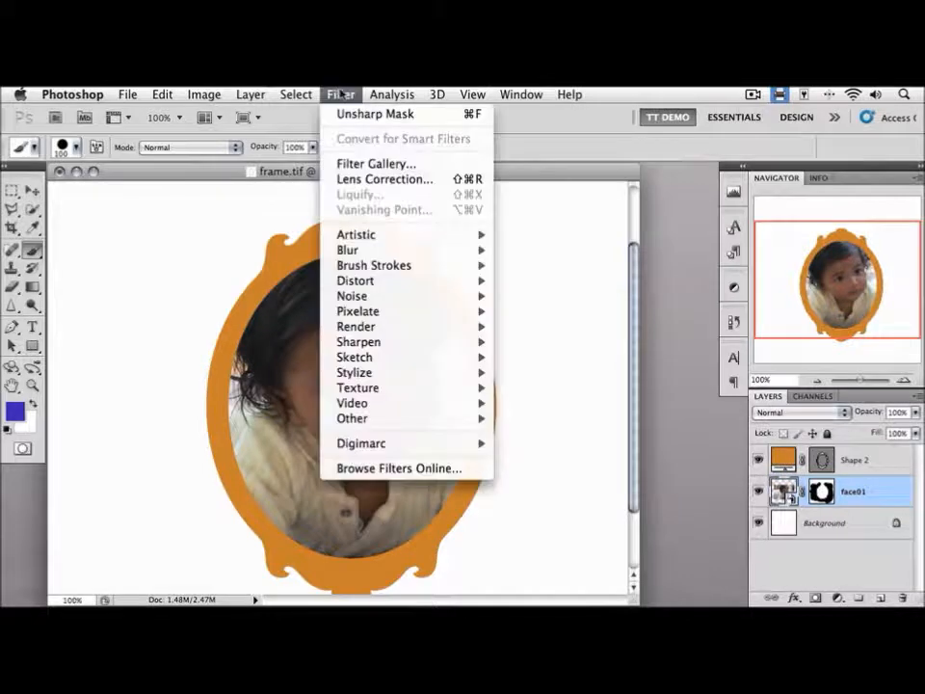
pyautogui.moveTo(395, 345)
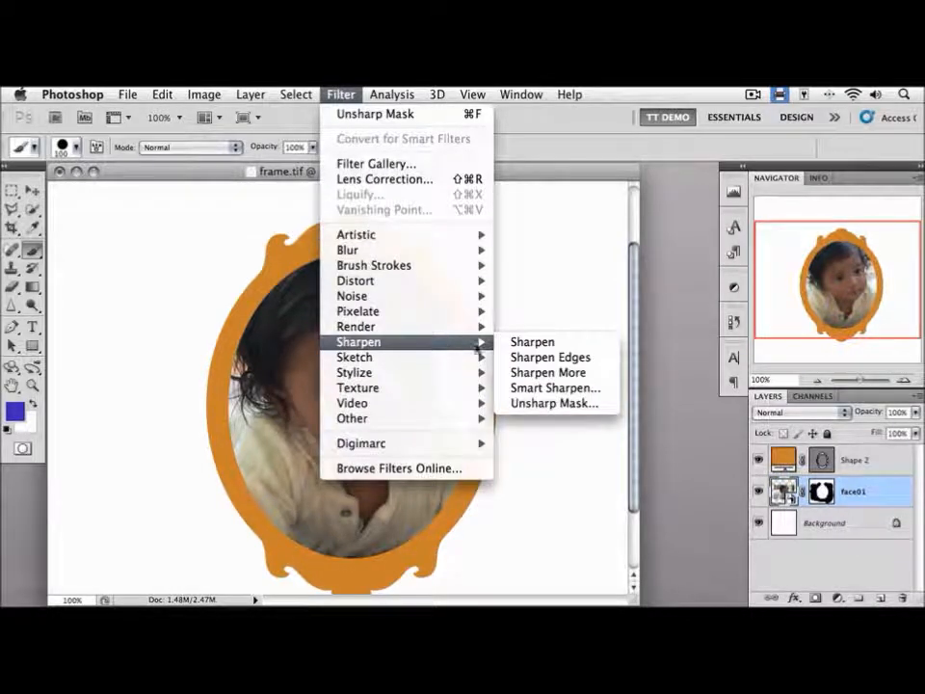
pyautogui.click(542, 403)
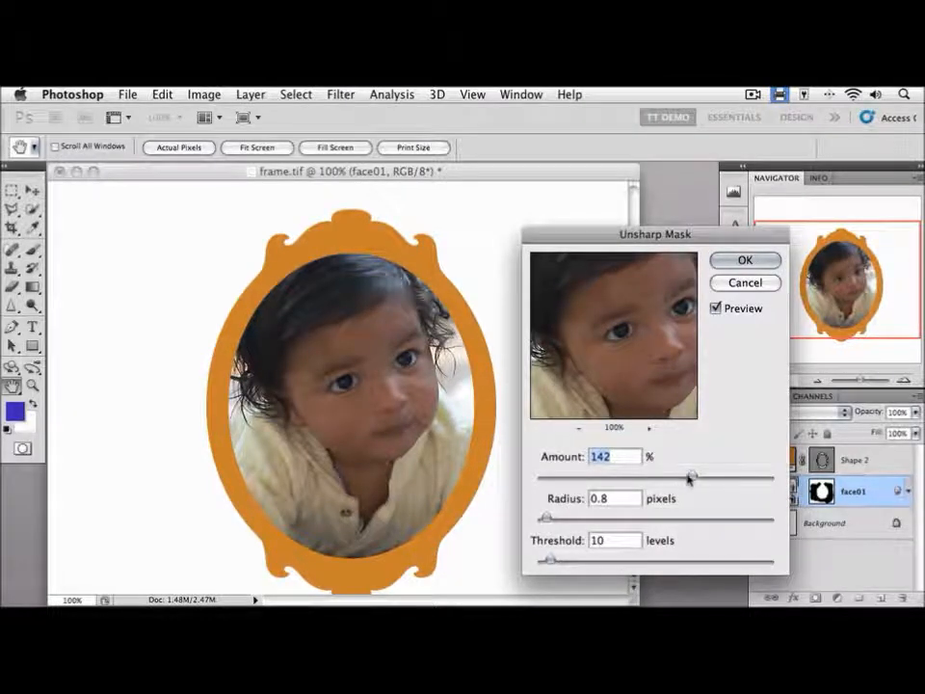
pyautogui.moveTo(691, 479); pyautogui.dragTo(695, 479)
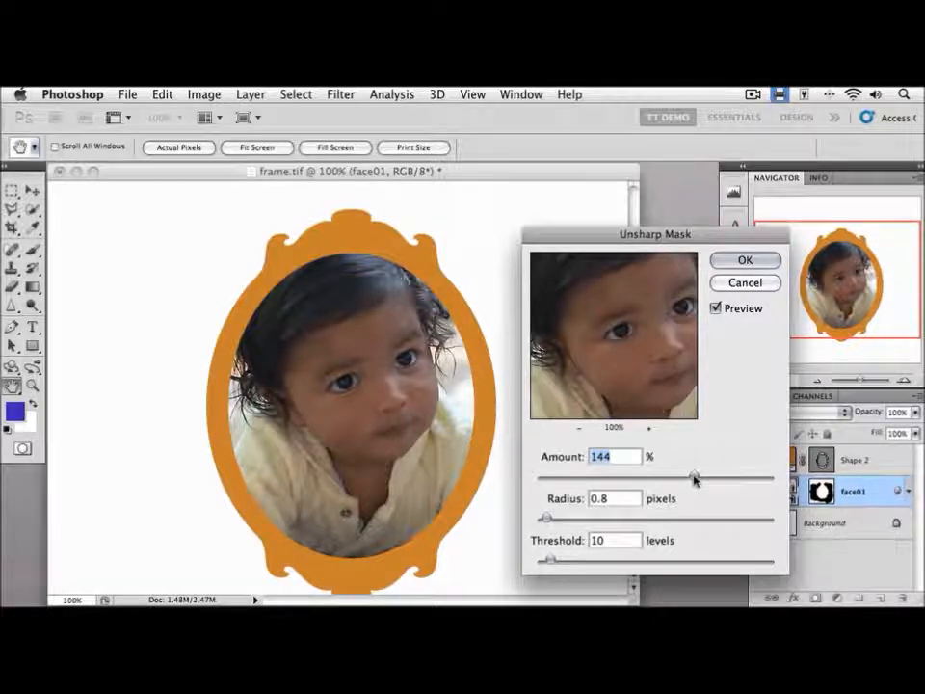
pyautogui.click(737, 310)
pyautogui.click(737, 310)
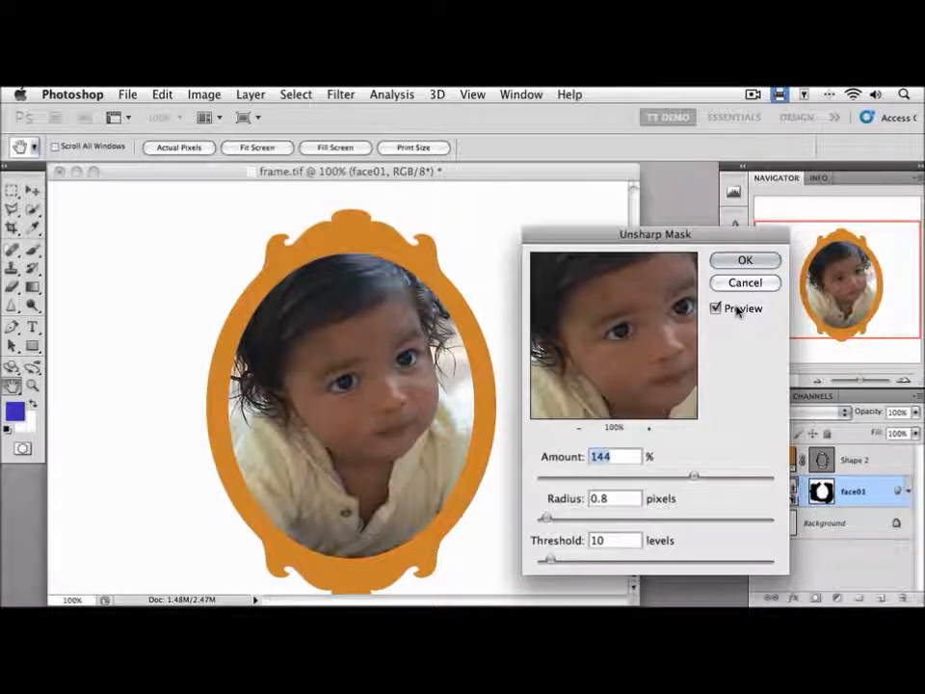
pyautogui.press('Return')
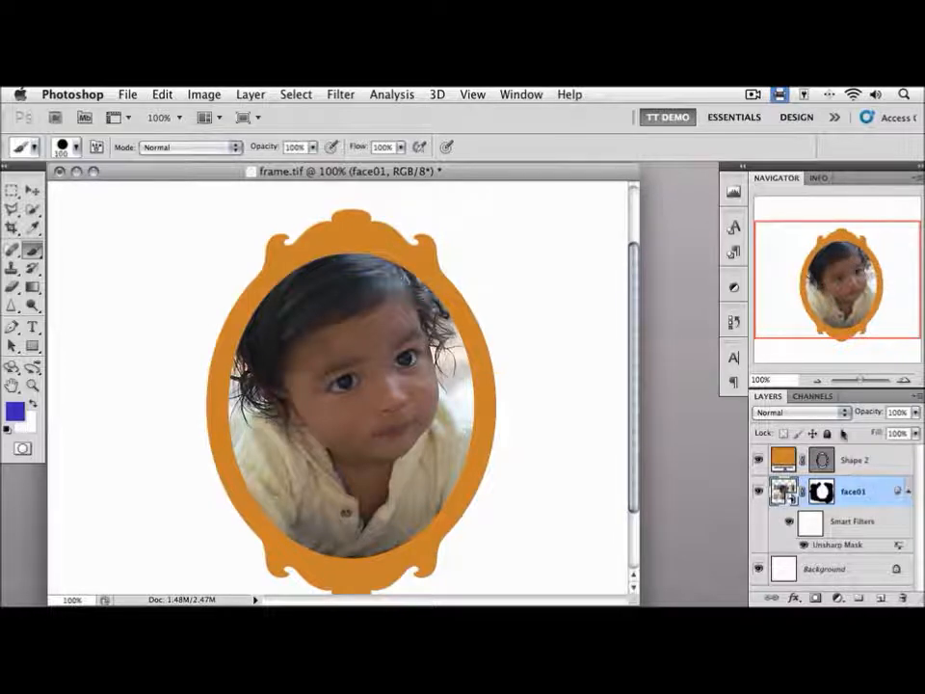
# - Replace the face01 Smart Object's contents with face02.tif
pyautogui.rightClick(874, 492)
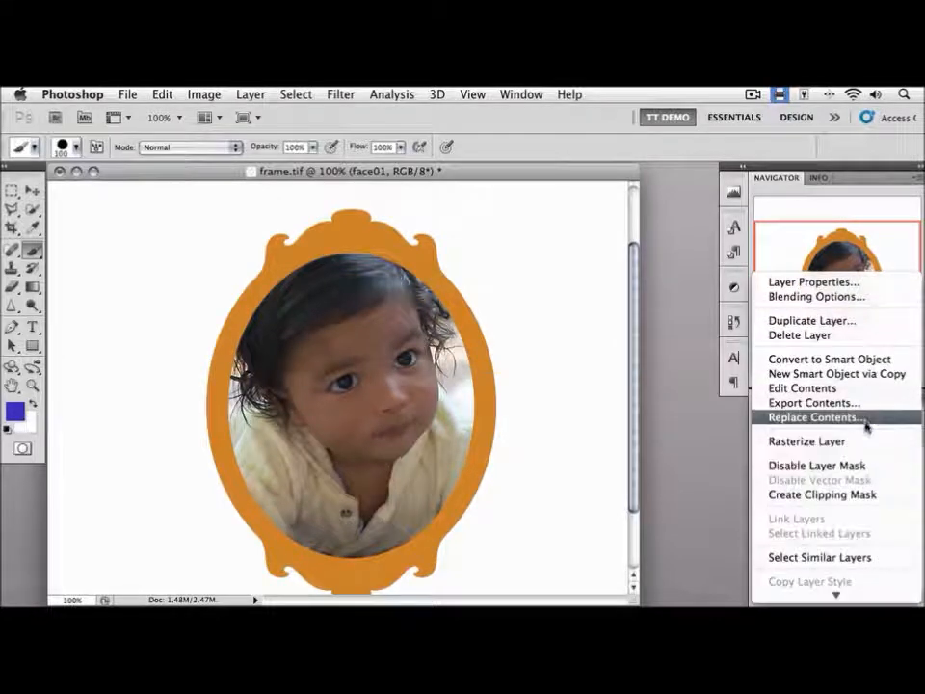
pyautogui.click(866, 419)
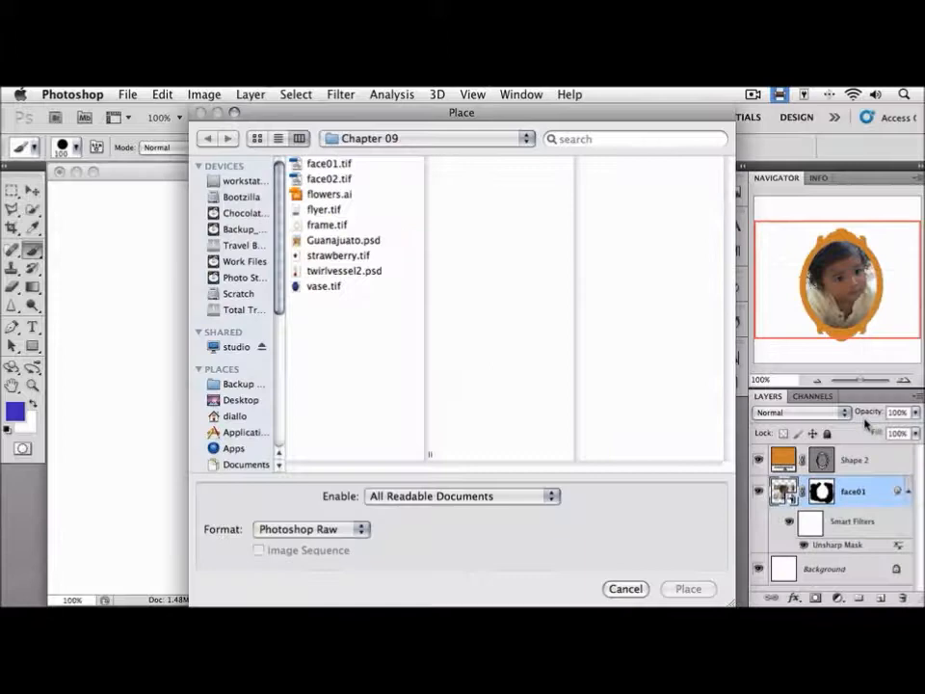
pyautogui.doubleClick(342, 180)
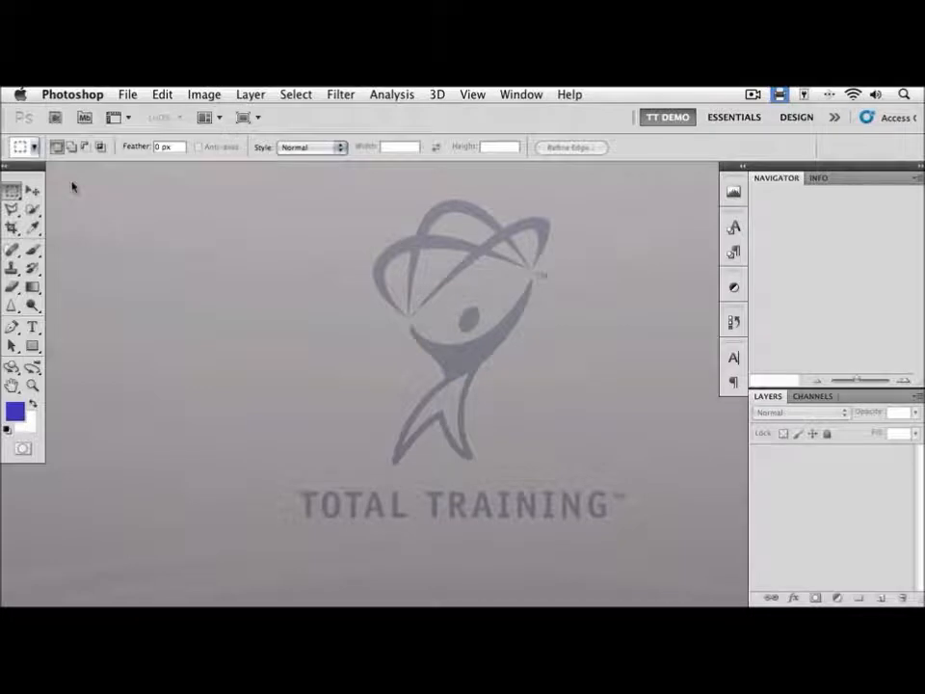
# - Open flyer.tif from the Chapter 09 folder
pyautogui.press('super+o')
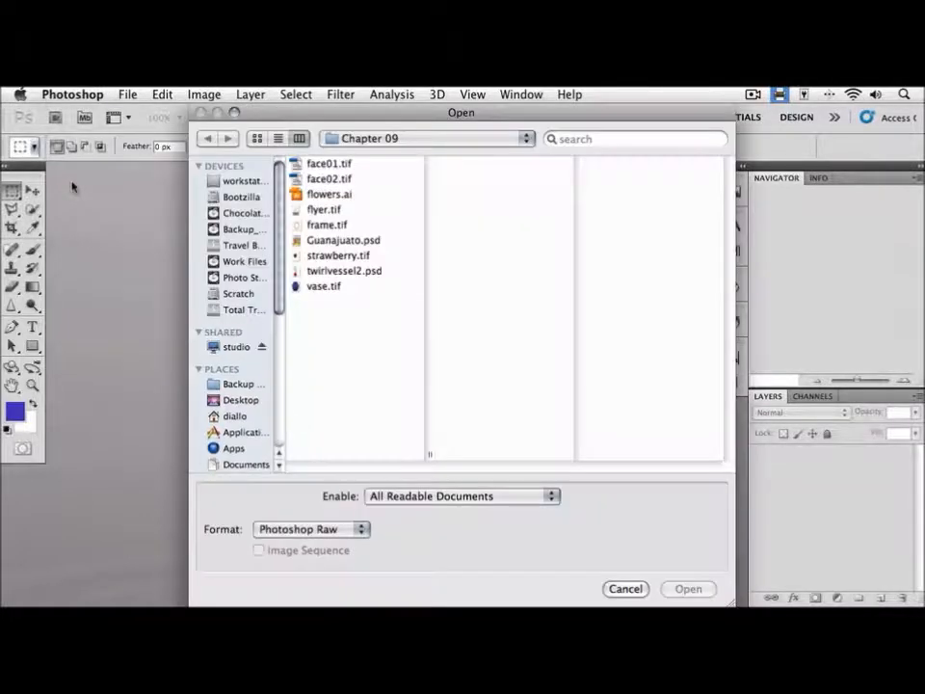
pyautogui.doubleClick(296, 209)
pyautogui.press('super+equal')
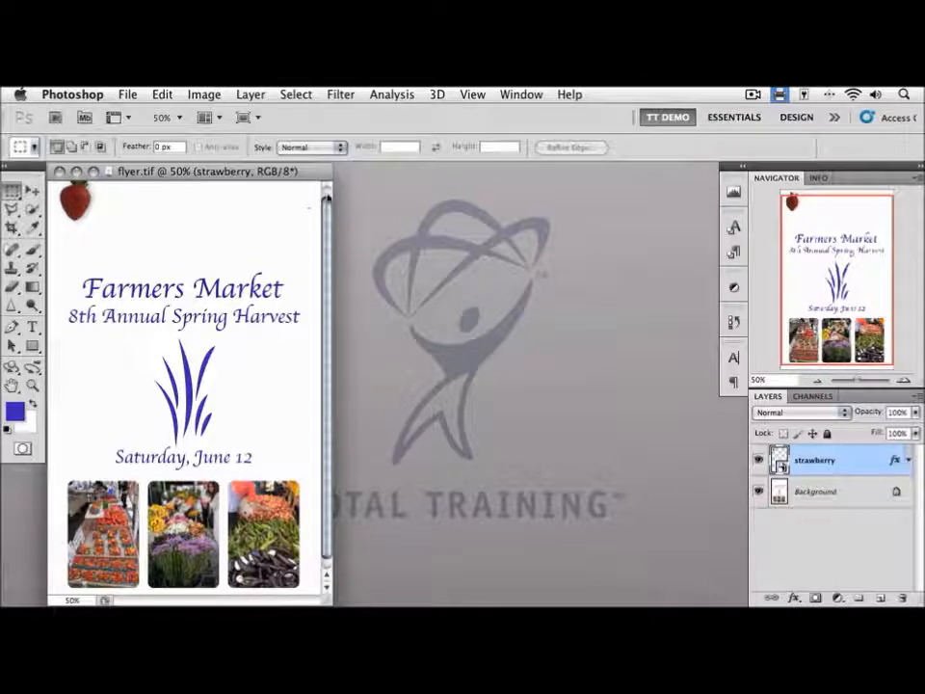
pyautogui.scroll(2, 327, 195)
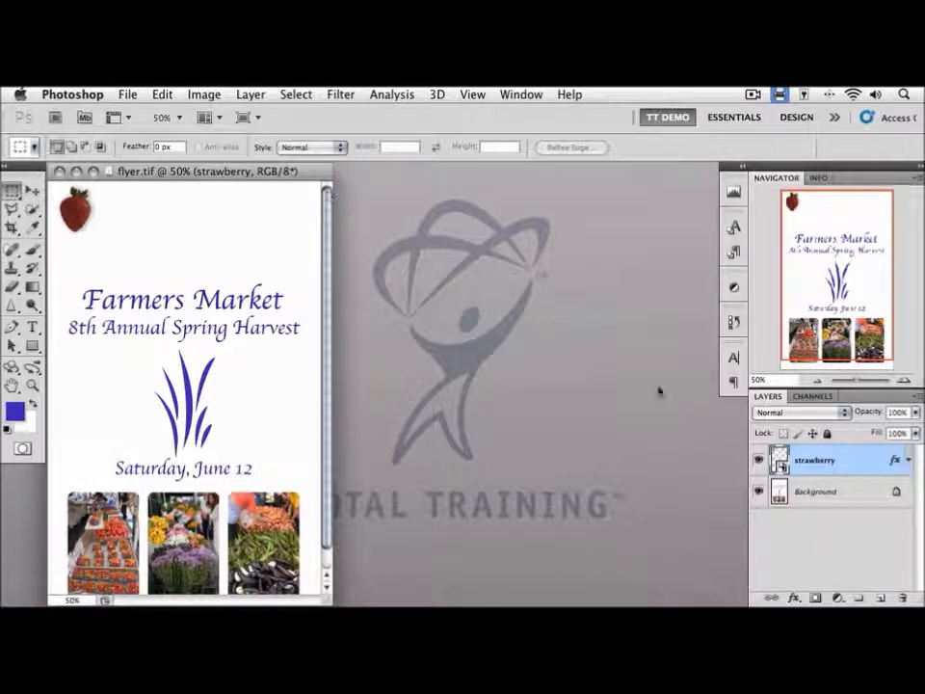
# - Duplicate the strawberry Smart Object layer within flyer.tif and move the copy to the top center of the flyer
pyautogui.rightClick(854, 461)
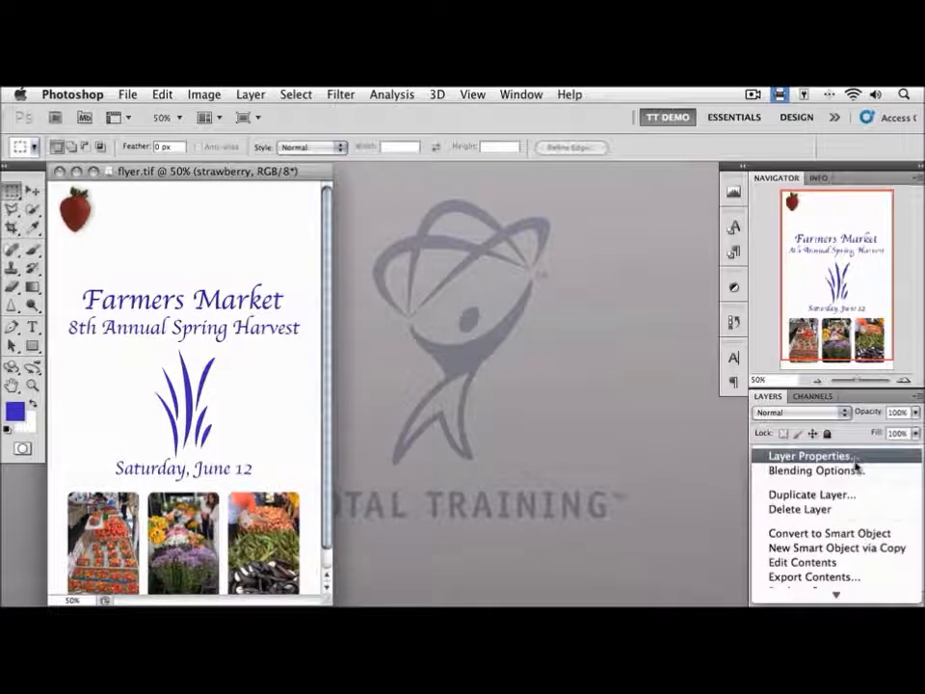
pyautogui.click(854, 496)
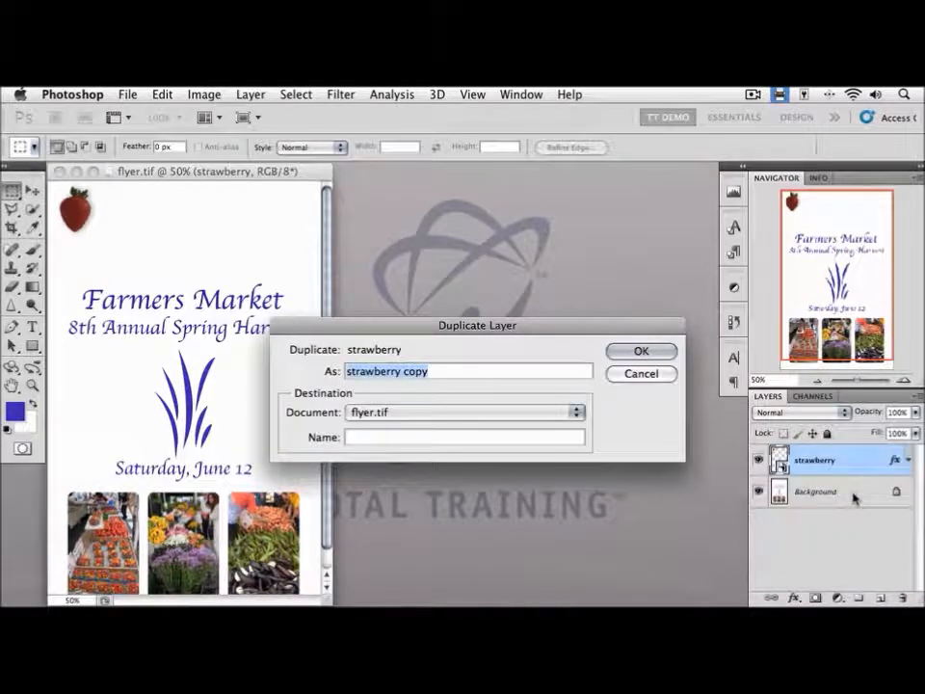
pyautogui.press('Return')
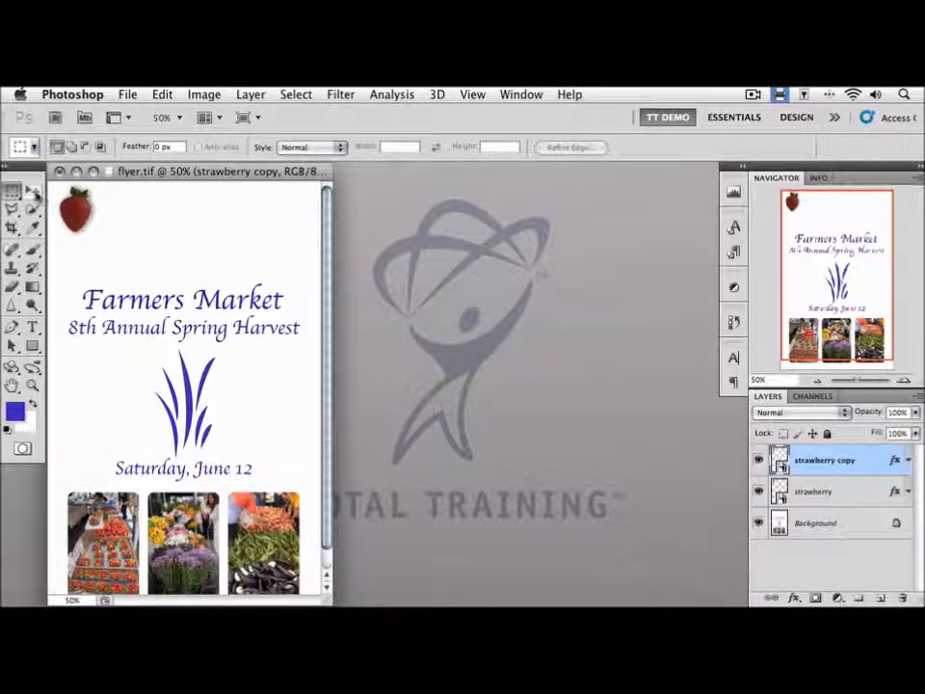
pyautogui.click(33, 192)
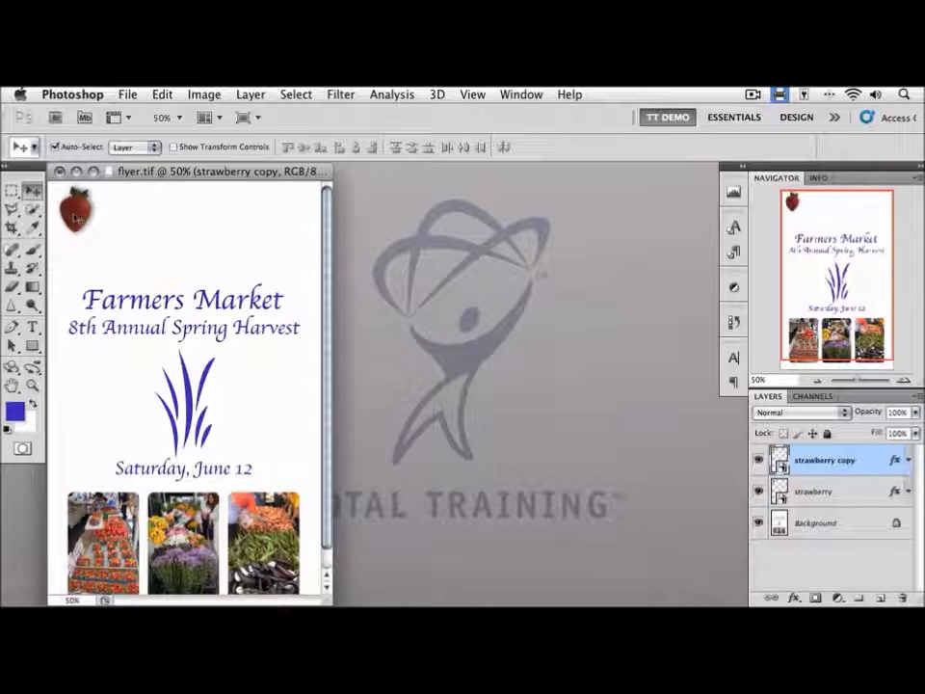
pyautogui.moveTo(77, 218); pyautogui.dragTo(179, 223)
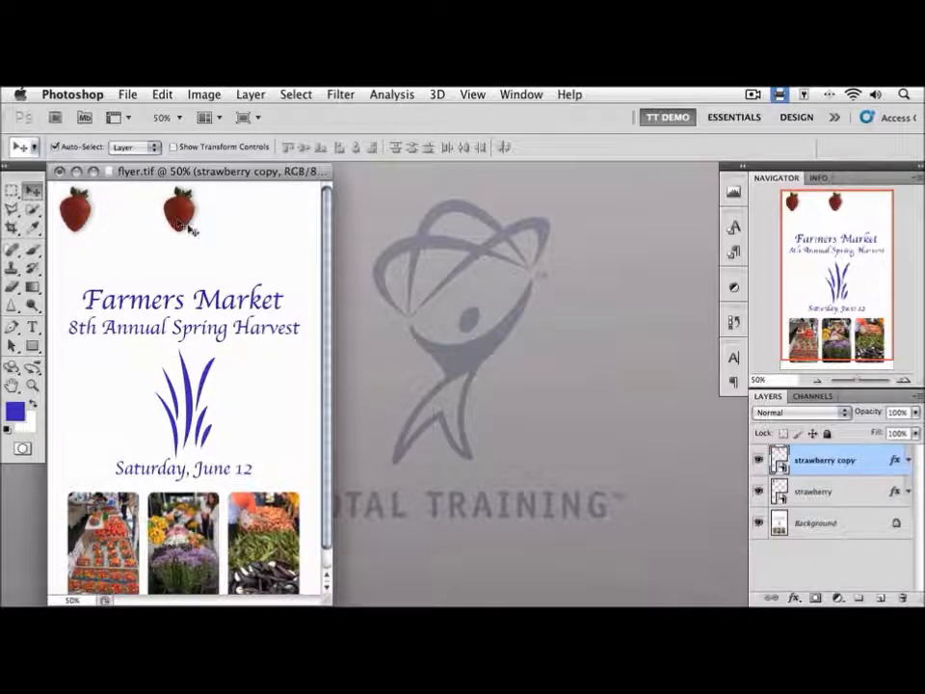
# - Duplicate the top-center strawberry layer and move the new copy to the flyer's upper right corner, level with the others
pyautogui.rightClick(869, 462)
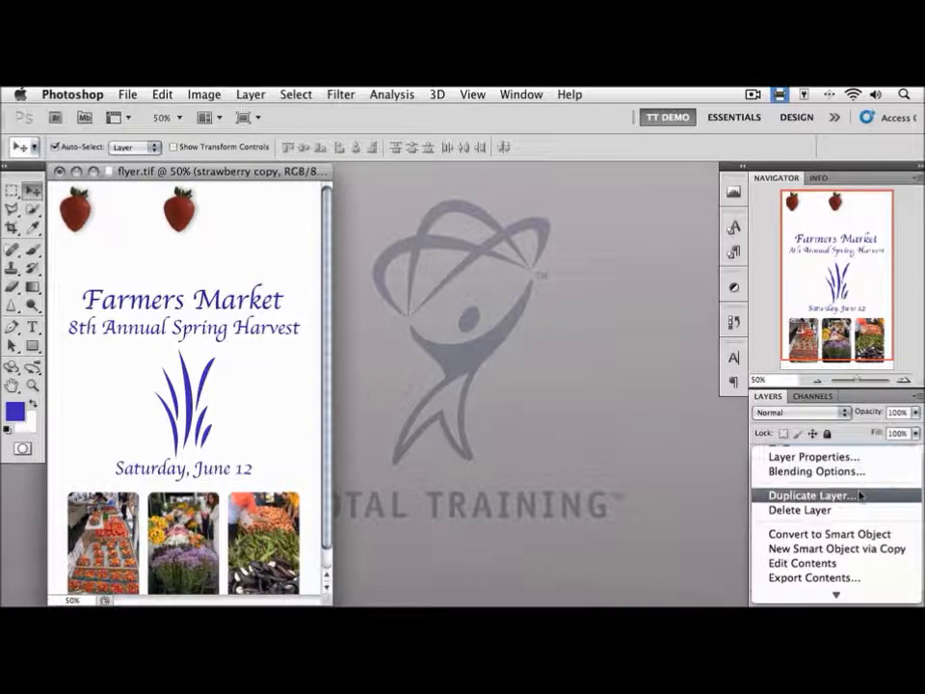
pyautogui.click(860, 495)
pyautogui.press('Return')
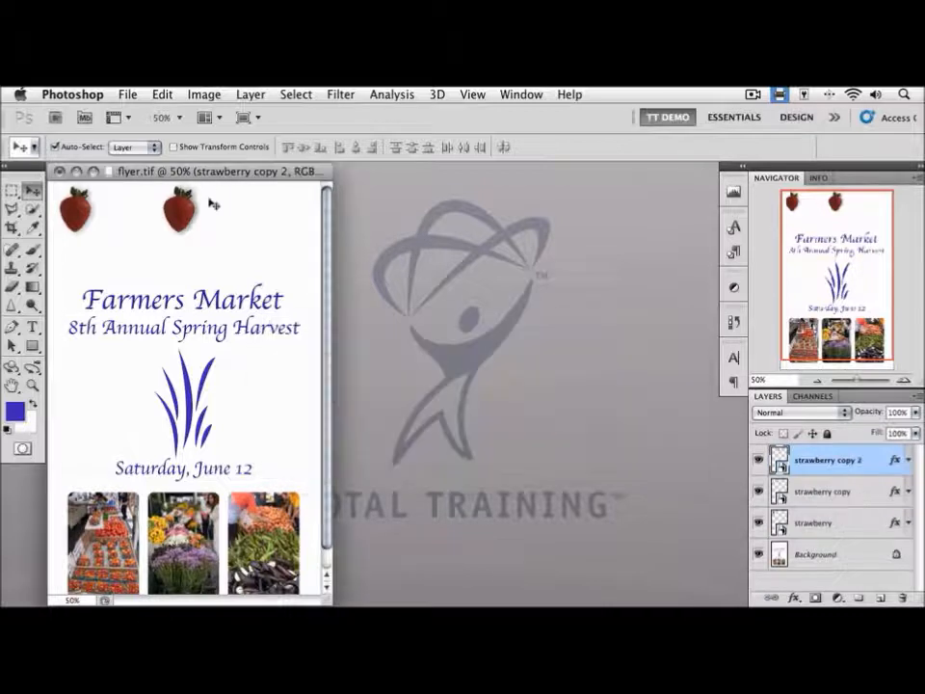
pyautogui.moveTo(189, 217); pyautogui.dragTo(289, 220)
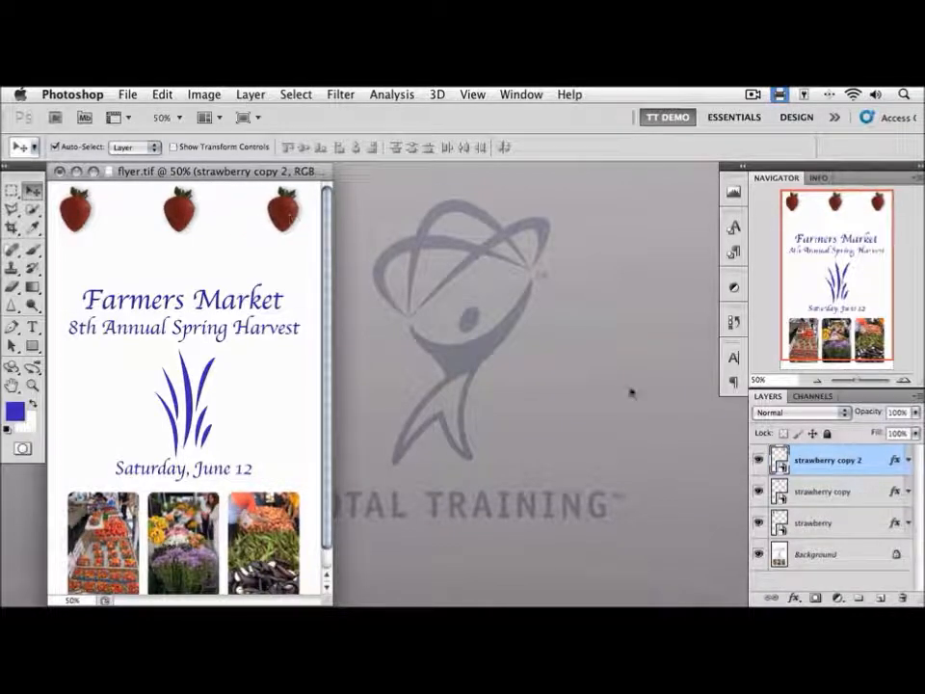
# - Duplicate the upper-right strawberry layer and place the new copy to the left of the blue grass graphic, above the date
pyautogui.rightClick(777, 460)
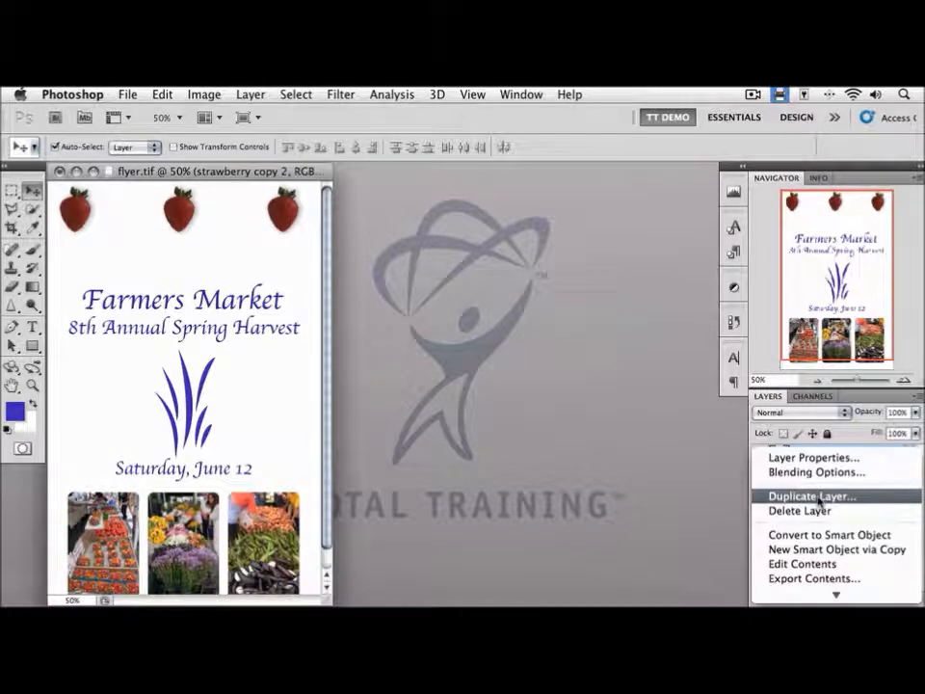
pyautogui.click(812, 496)
pyautogui.press('Return')
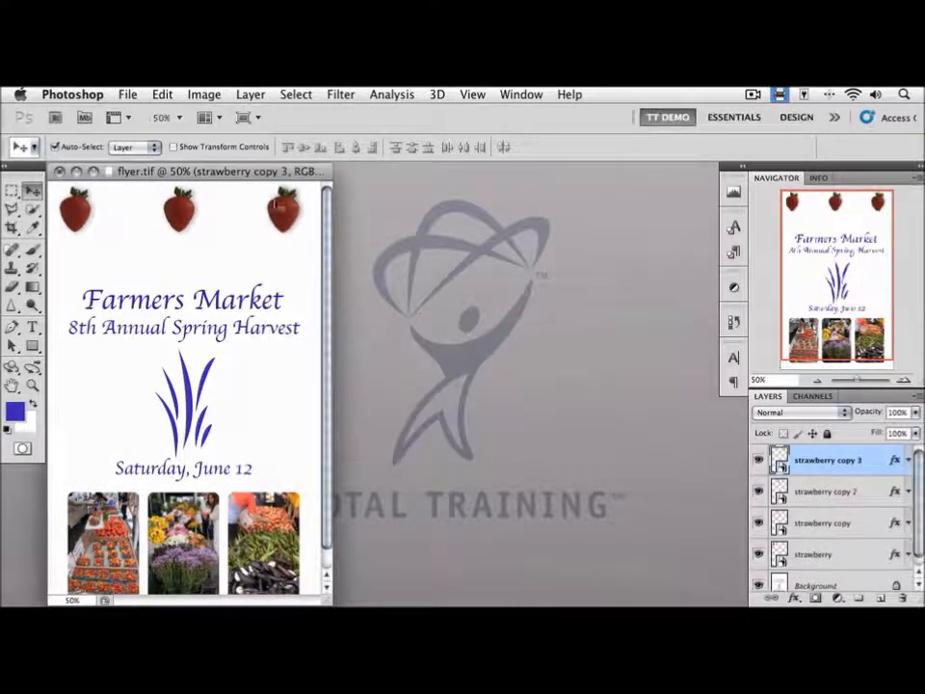
pyautogui.moveTo(281, 210); pyautogui.dragTo(133, 428)
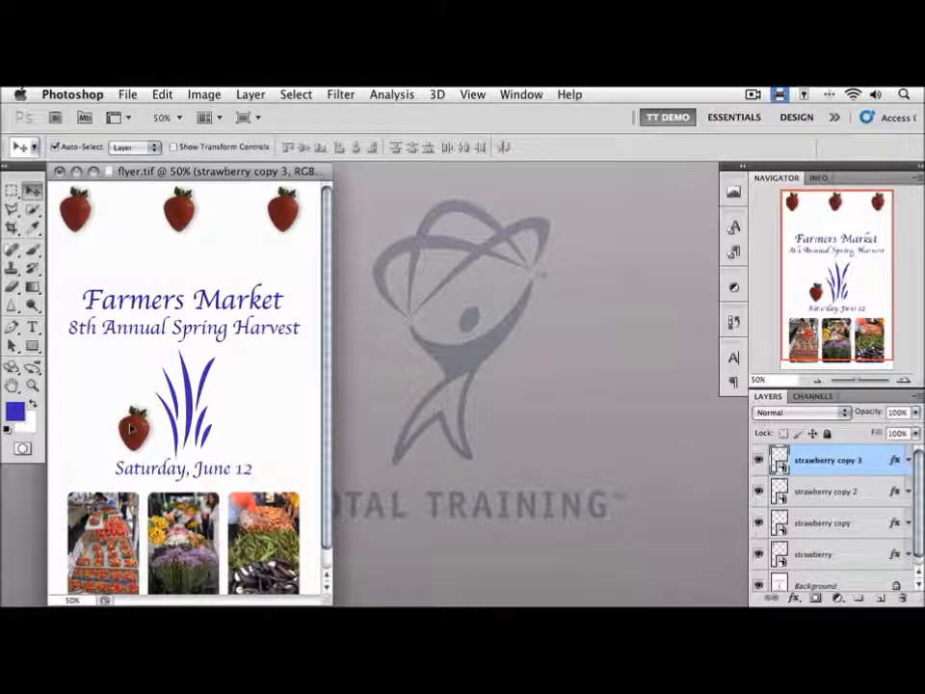
# - Duplicate the strawberry beside the grass graphic and place the new copy to the graphic's right, below the subtitle
pyautogui.rightClick(837, 455)
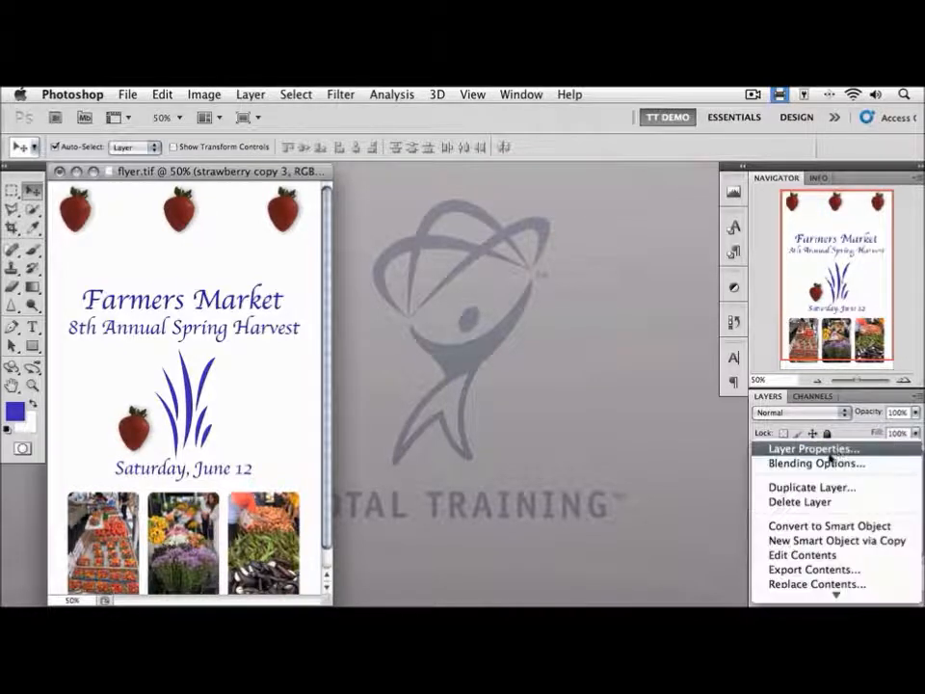
pyautogui.click(771, 486)
pyautogui.press('Escape')
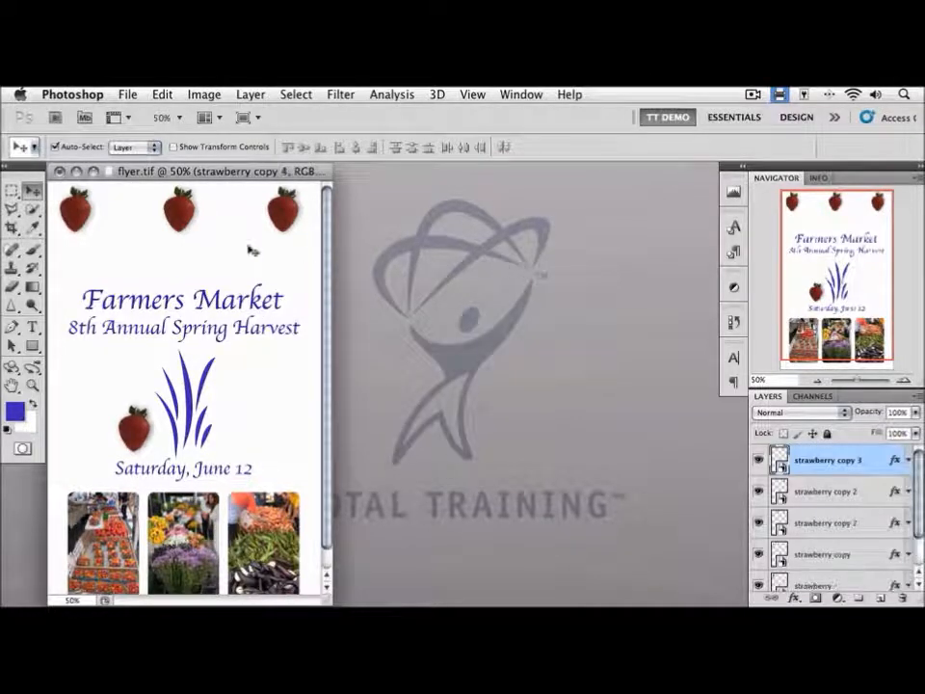
pyautogui.moveTo(134, 430); pyautogui.dragTo(249, 381)
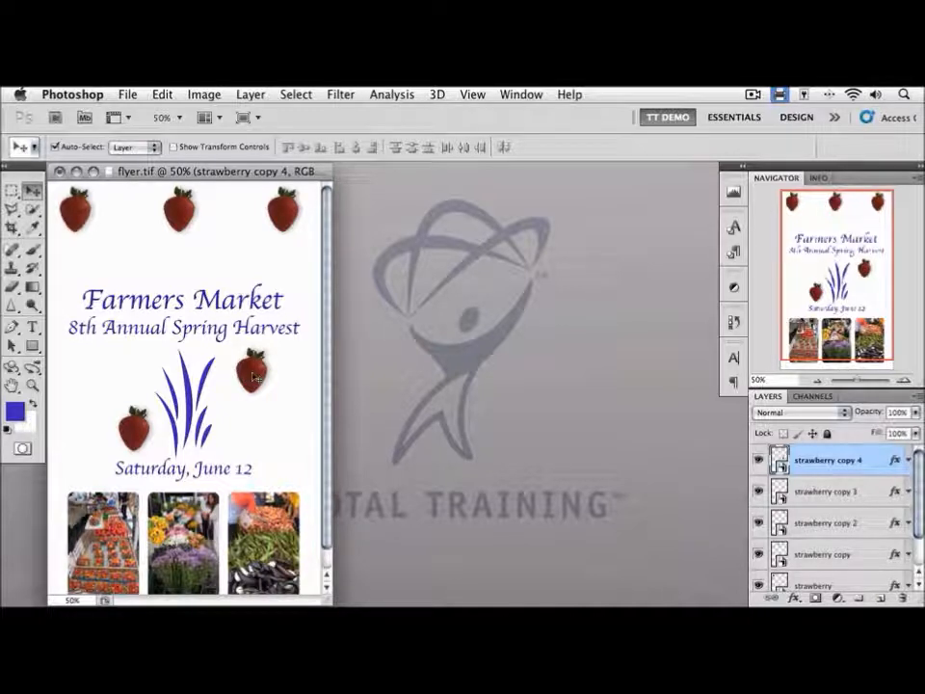
# - Rotate the strawberry right of the grass graphic about 14° clockwise with Free Transform
pyautogui.click(163, 95)
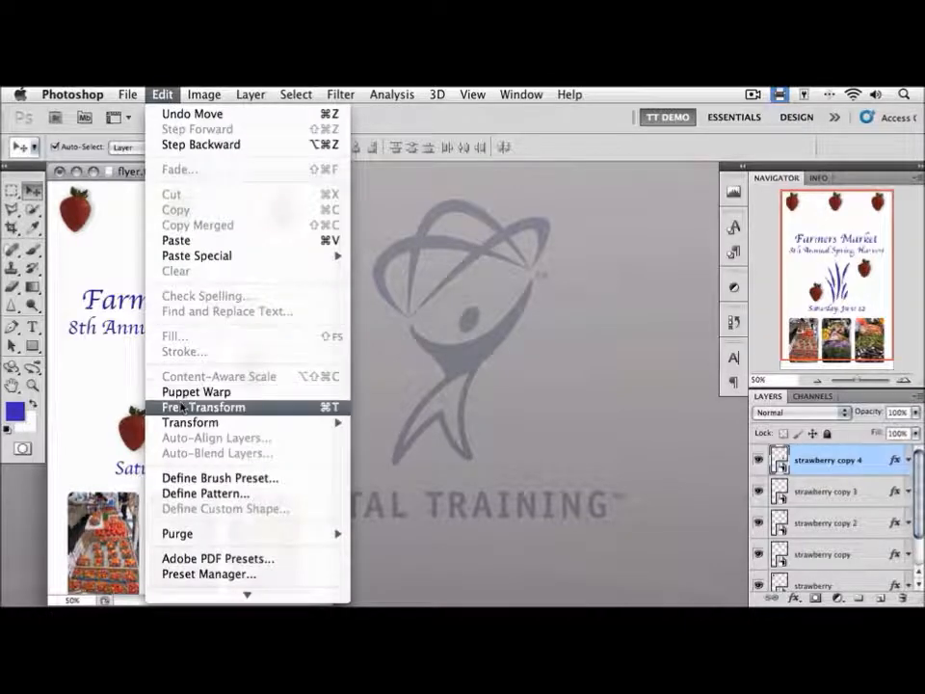
pyautogui.click(181, 408)
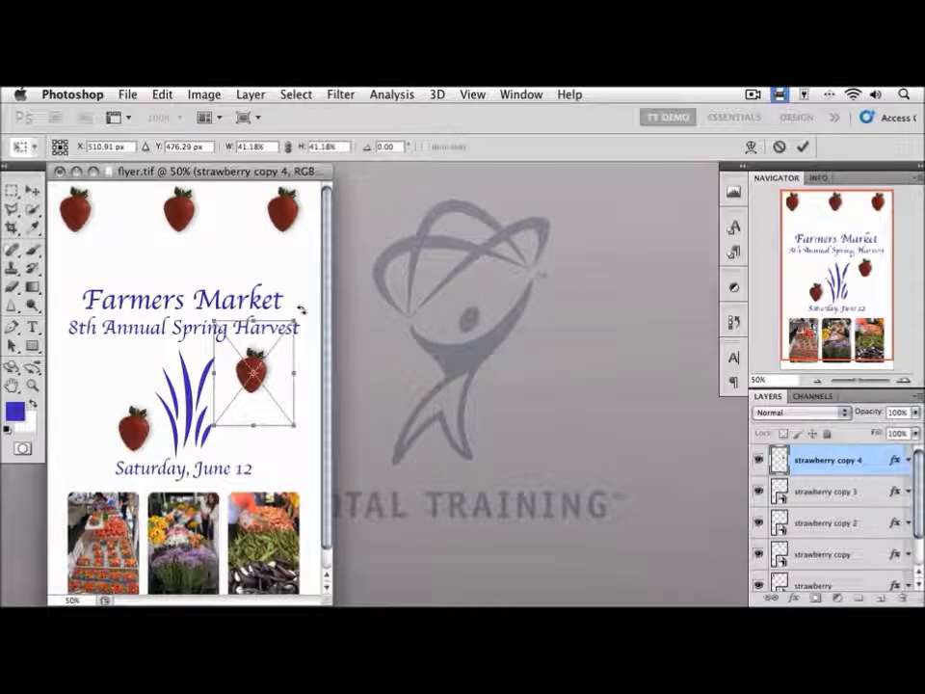
pyautogui.moveTo(301, 309); pyautogui.dragTo(311, 327)
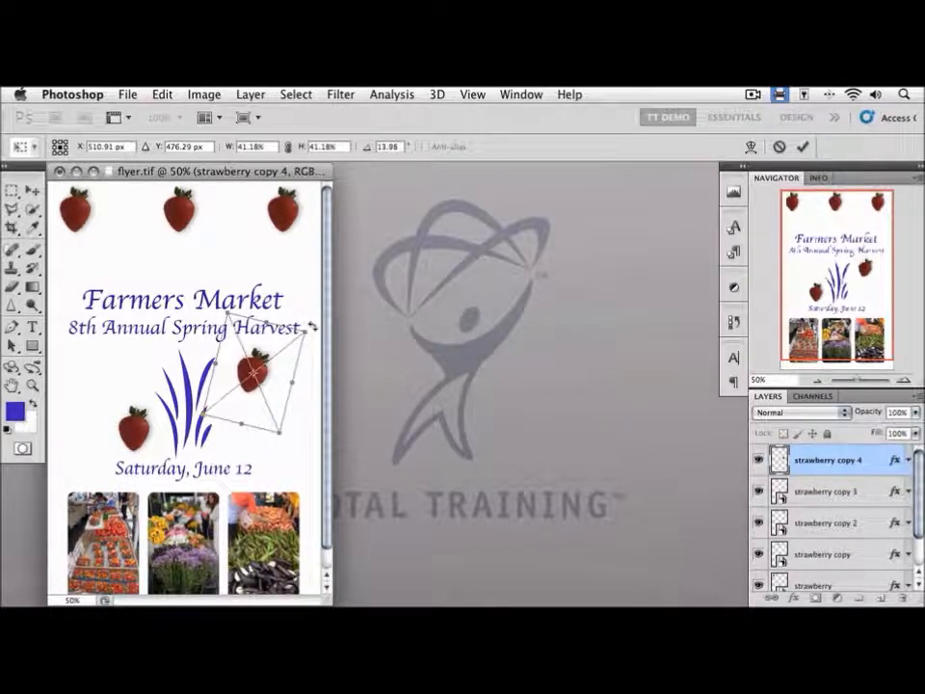
pyautogui.press('Return')
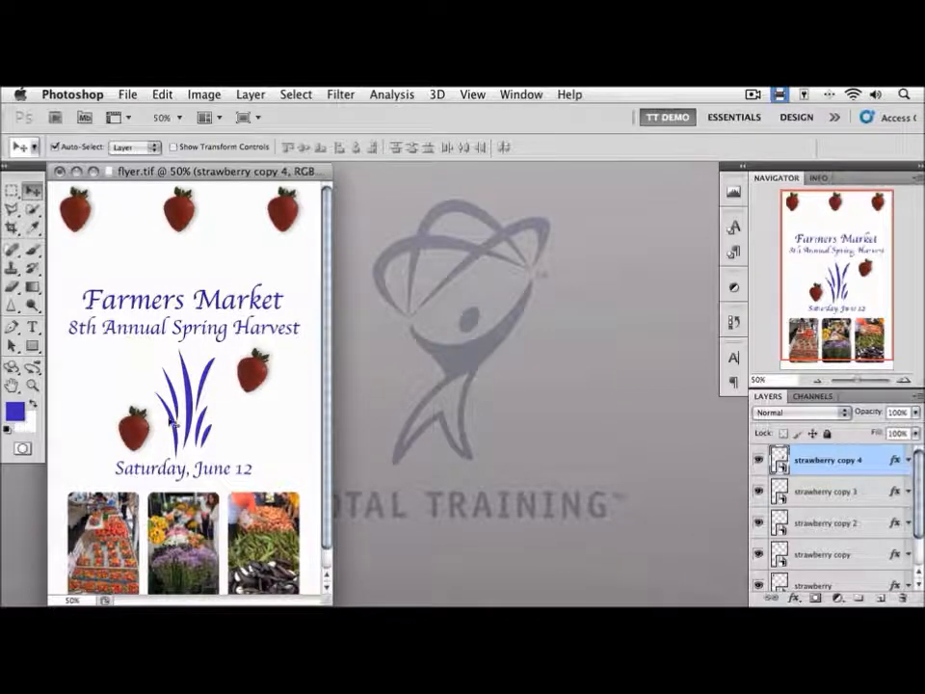
# - Rotate the strawberry left of the grass graphic about 11.7° counterclockwise with Free Transform
pyautogui.click(135, 437)
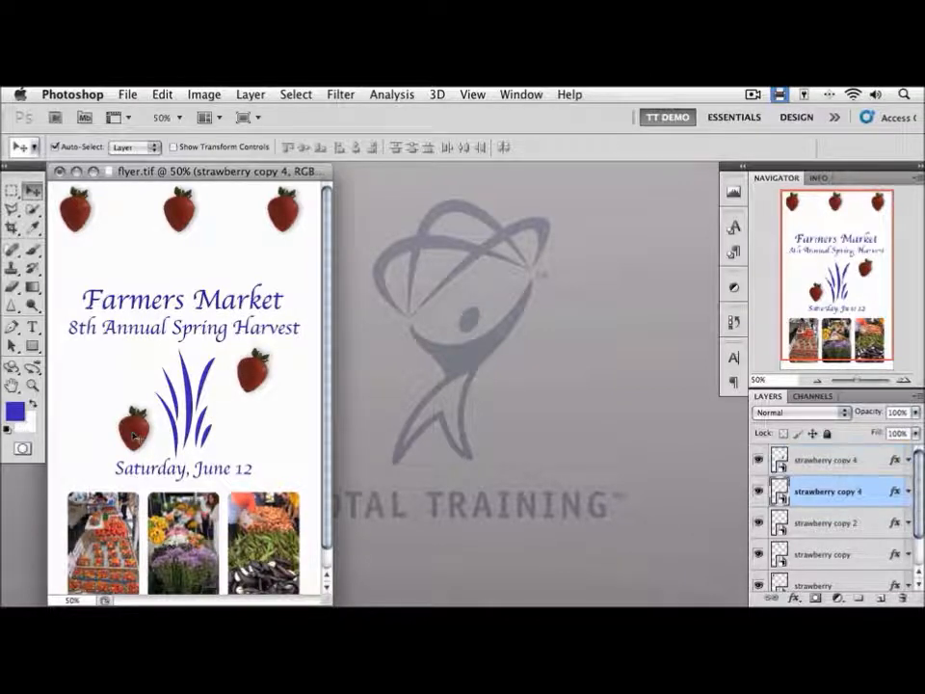
pyautogui.click(162, 93)
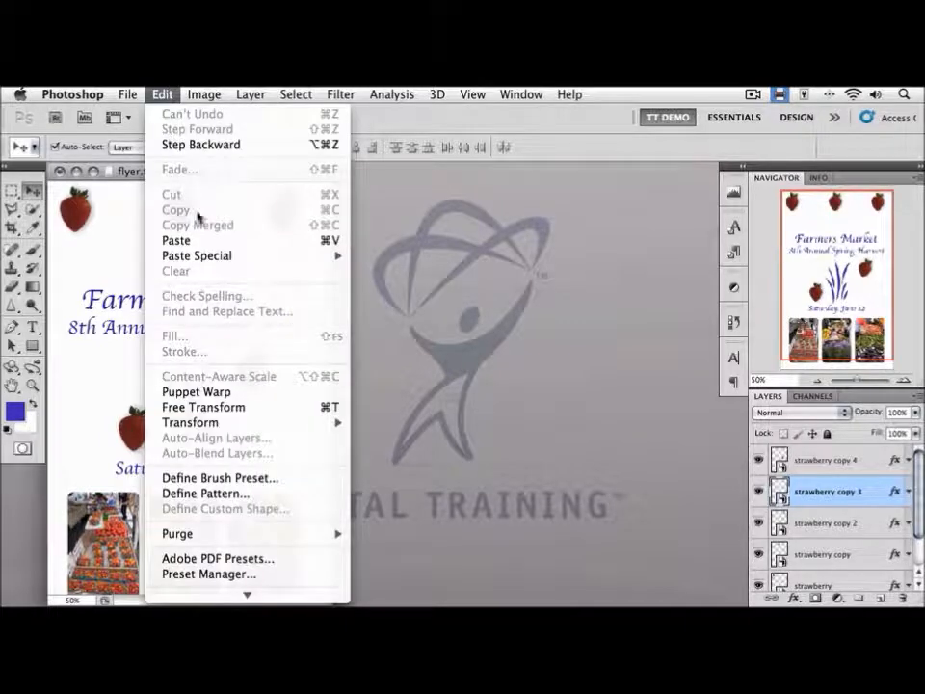
pyautogui.click(205, 407)
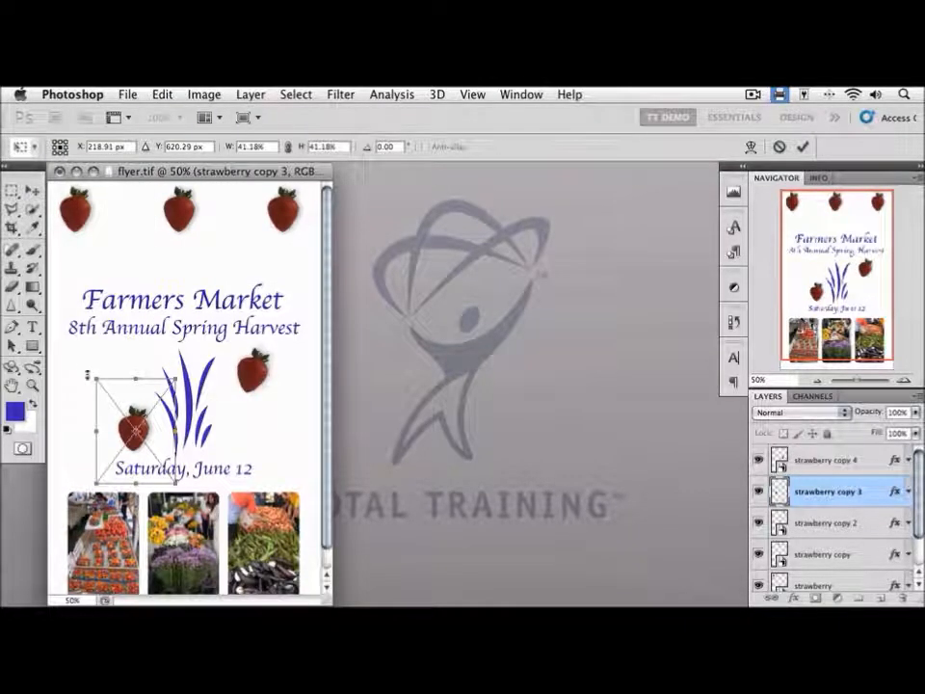
pyautogui.moveTo(76, 370); pyautogui.dragTo(60, 379)
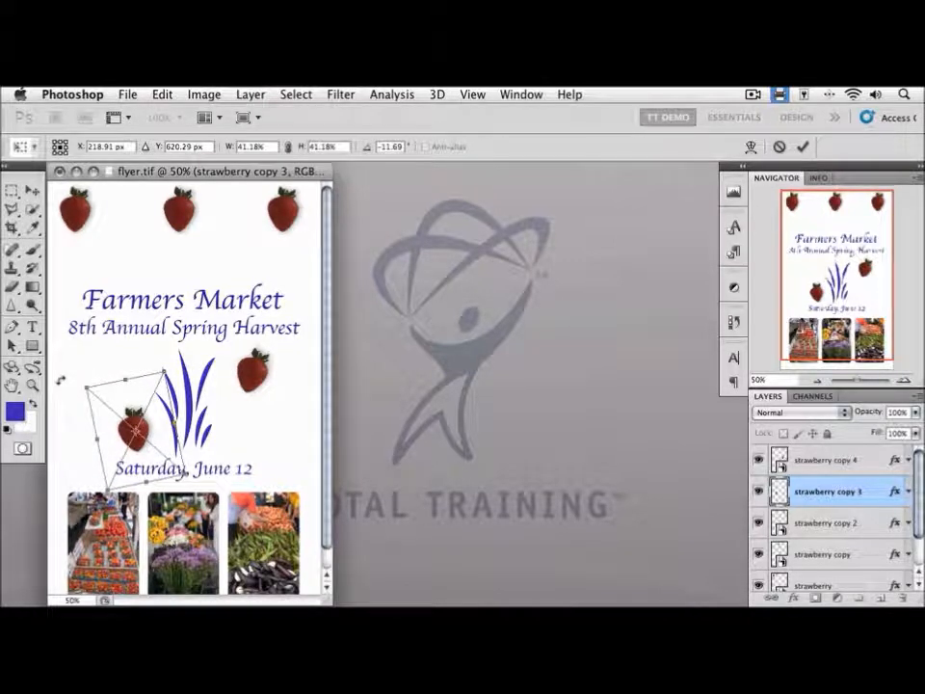
pyautogui.press('Return')
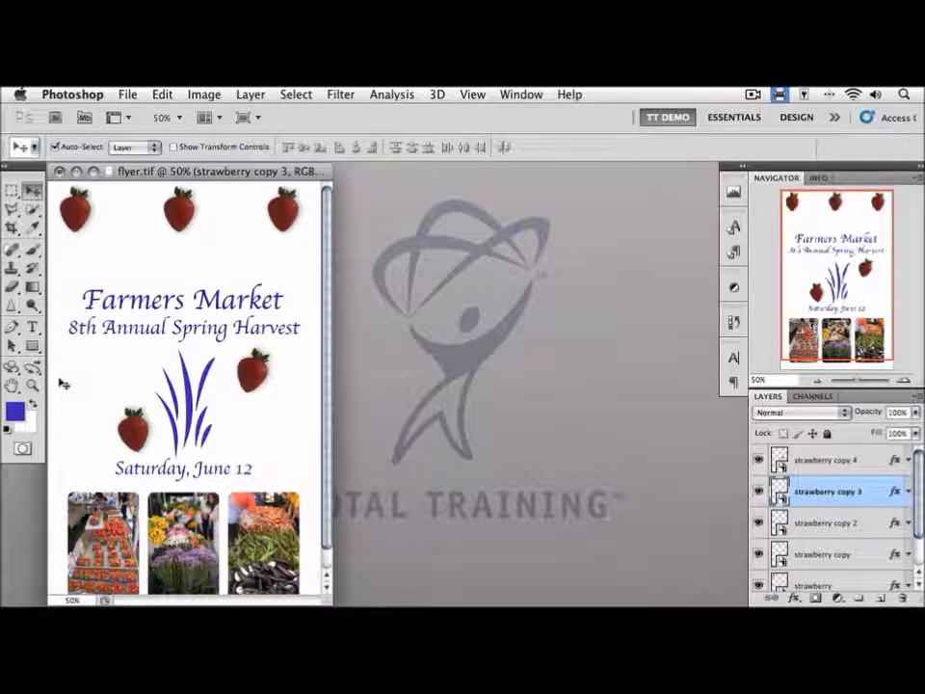
# - Open the strawberry Smart Object's contents for editing and float that document in its own window beside the flyer
pyautogui.doubleClick(780, 482)
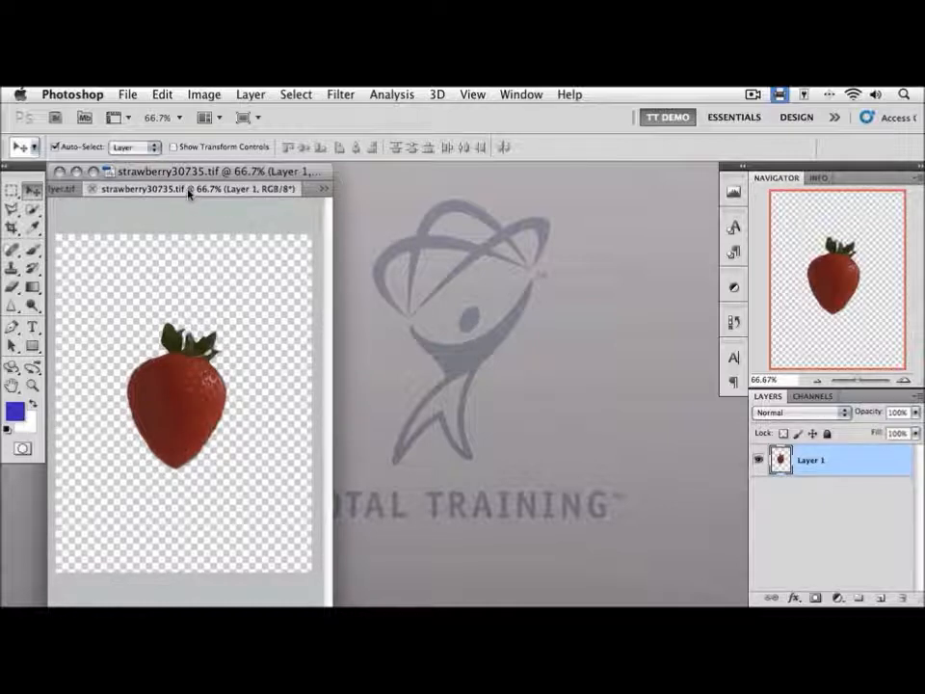
pyautogui.moveTo(189, 192); pyautogui.dragTo(484, 180)
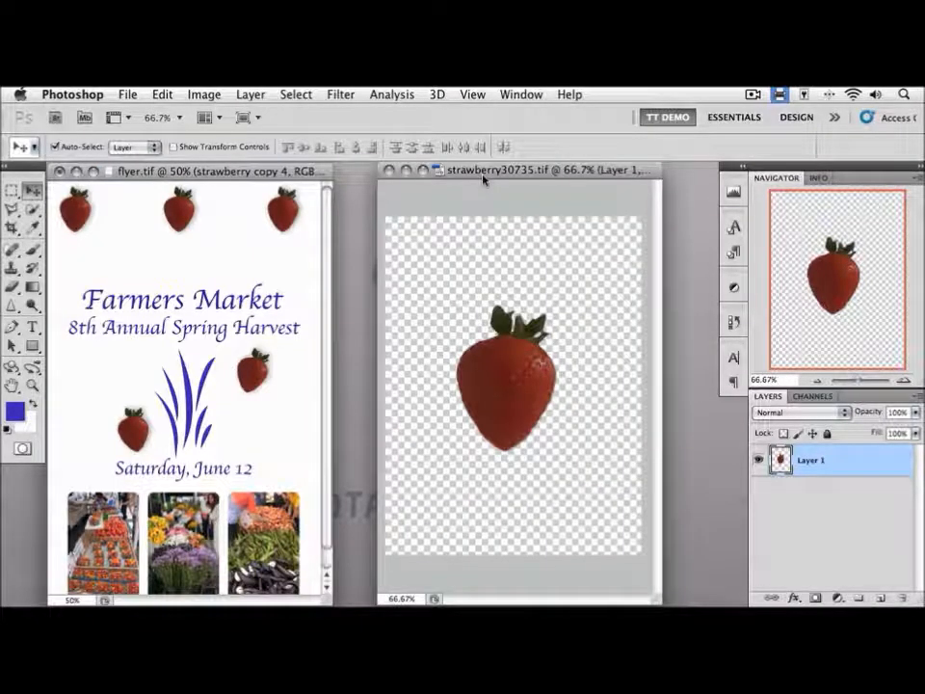
pyautogui.press('super+1')
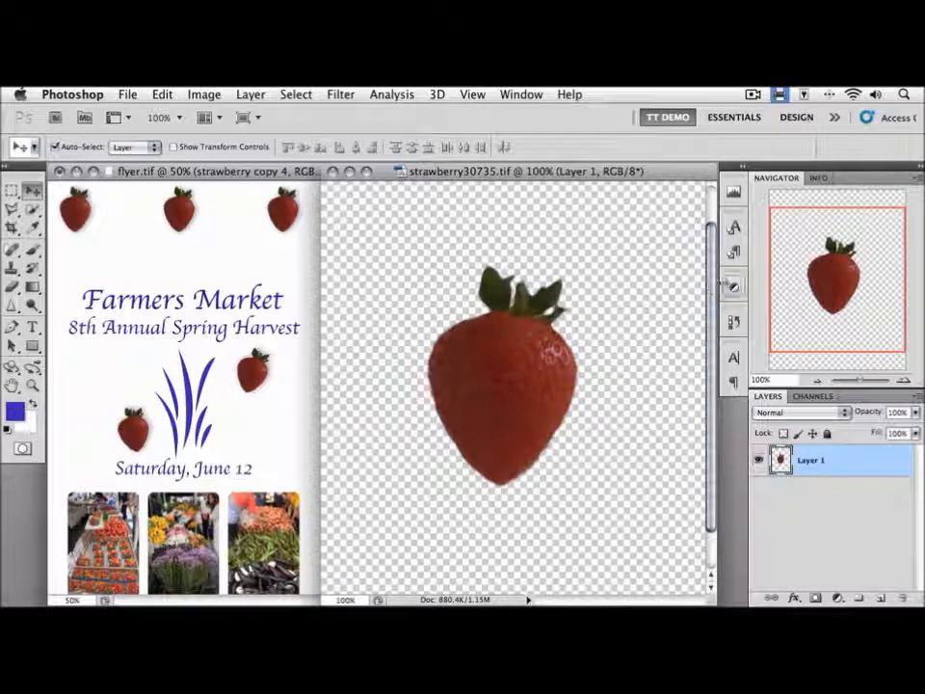
# - Brighten the strawberry contents with a Levels adjustment layer, setting the midtone input to 1.35
pyautogui.click(734, 288)
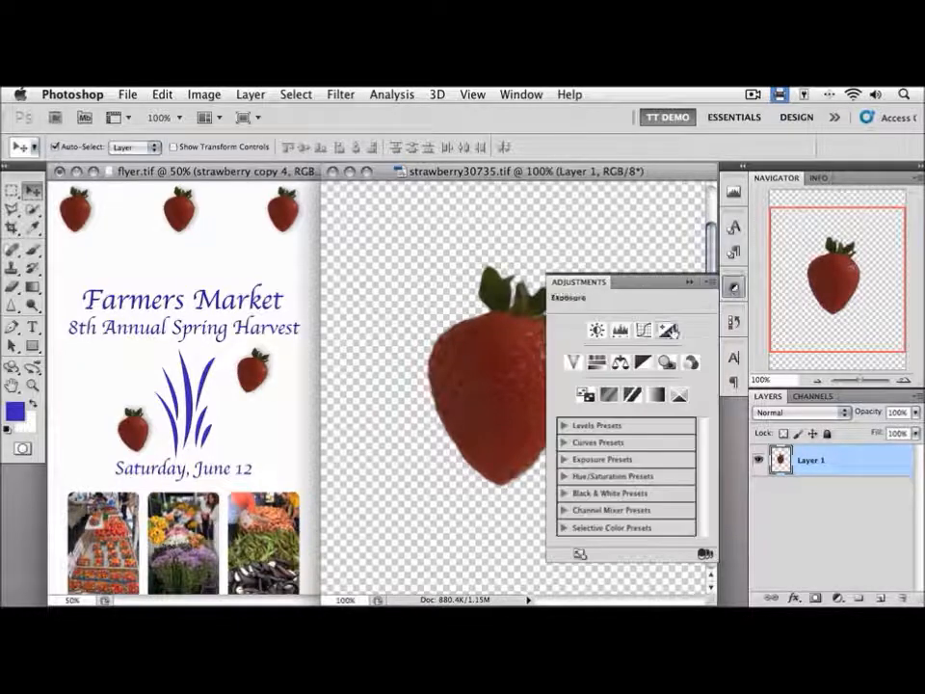
pyautogui.click(620, 330)
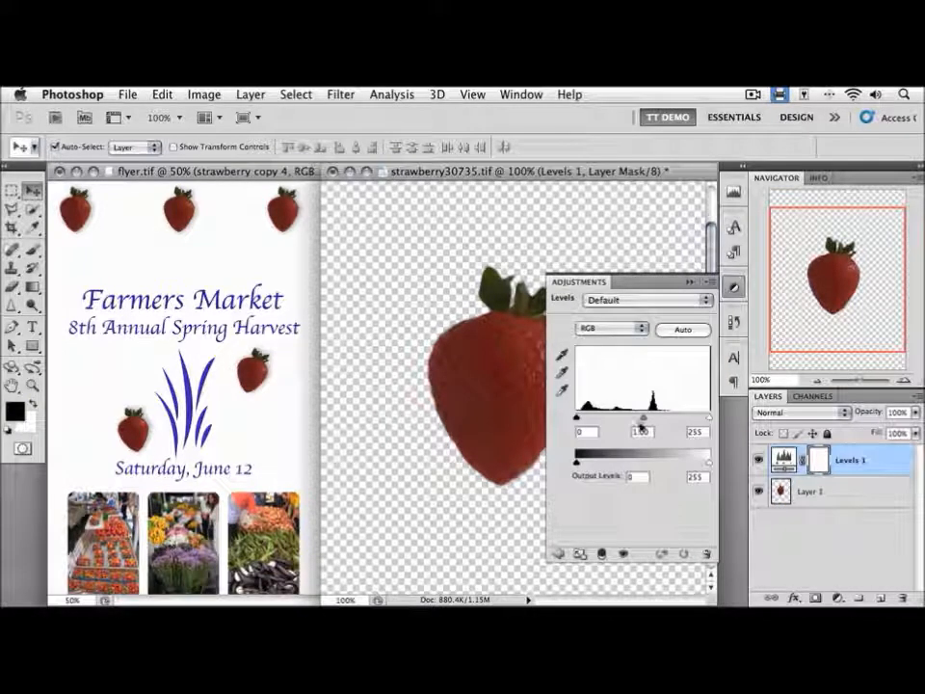
pyautogui.moveTo(644, 421); pyautogui.dragTo(627, 420)
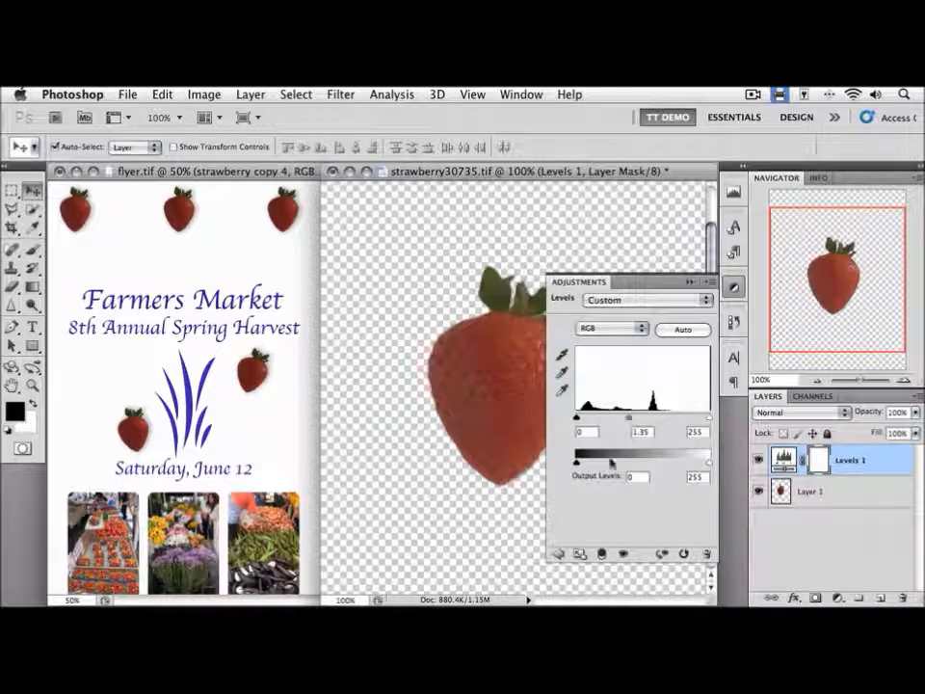
# - Add a Hue/Saturation adjustment layer to the strawberry contents, setting saturation to +23 for the Reds and +40 for the Yellows
pyautogui.click(558, 555)
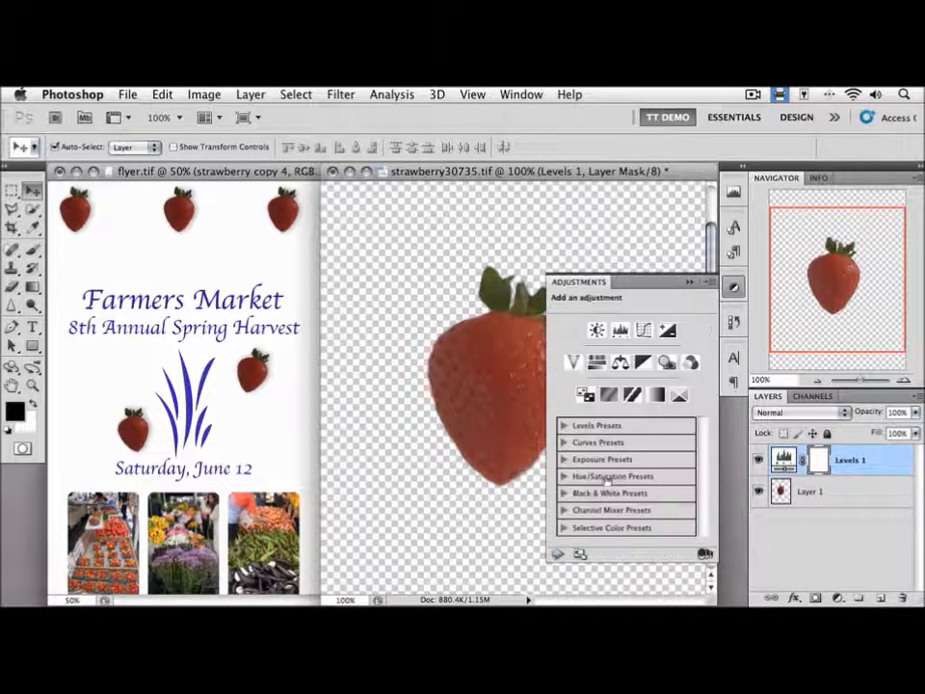
pyautogui.click(596, 362)
pyautogui.click(560, 329)
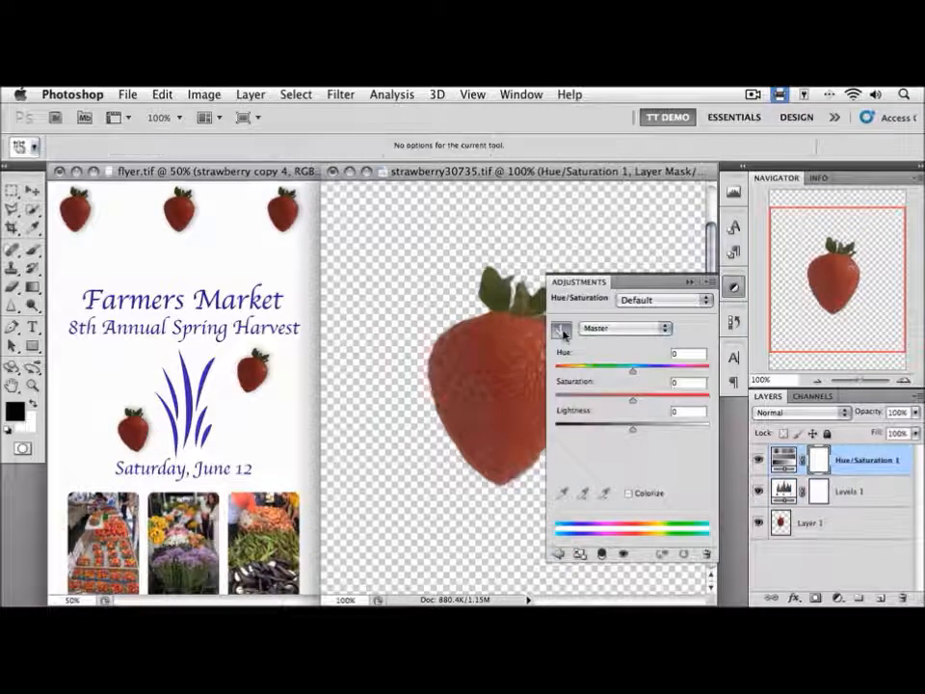
pyautogui.click(517, 379)
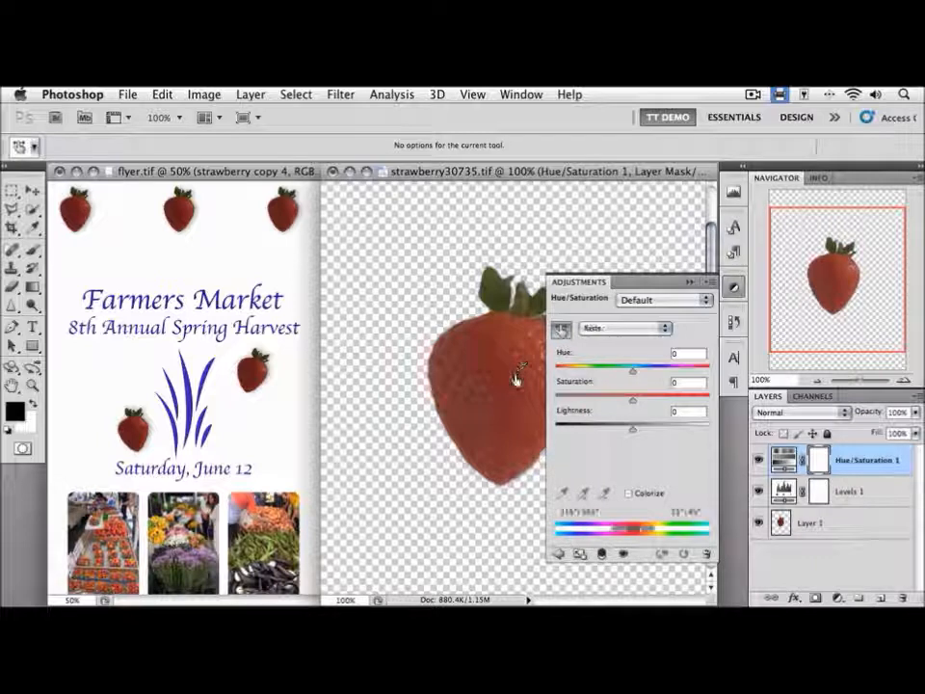
pyautogui.moveTo(516, 379); pyautogui.dragTo(535, 379)
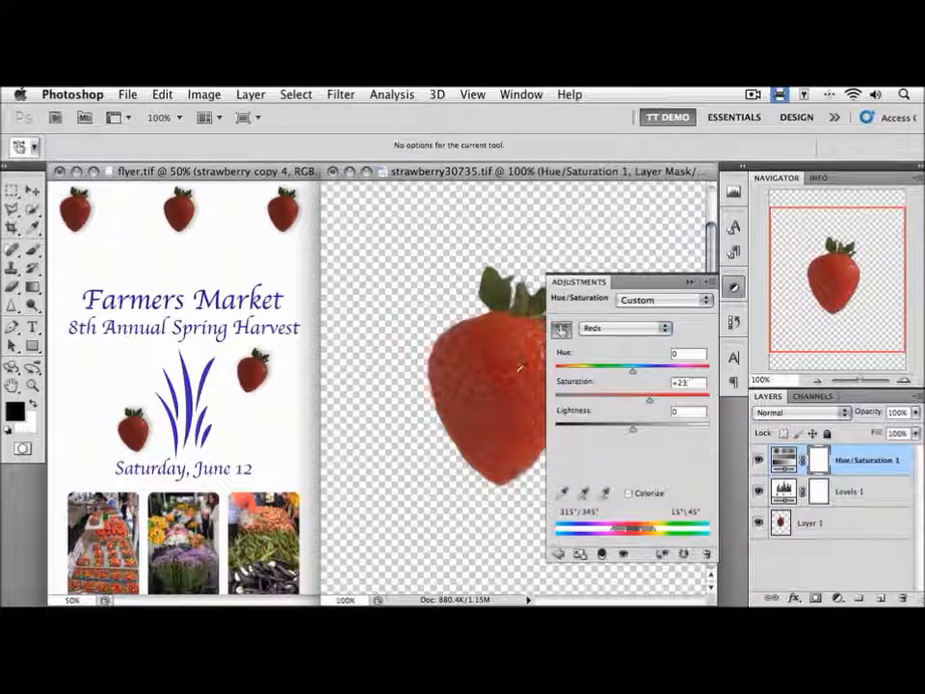
pyautogui.click(501, 303)
pyautogui.moveTo(499, 303); pyautogui.dragTo(530, 302)
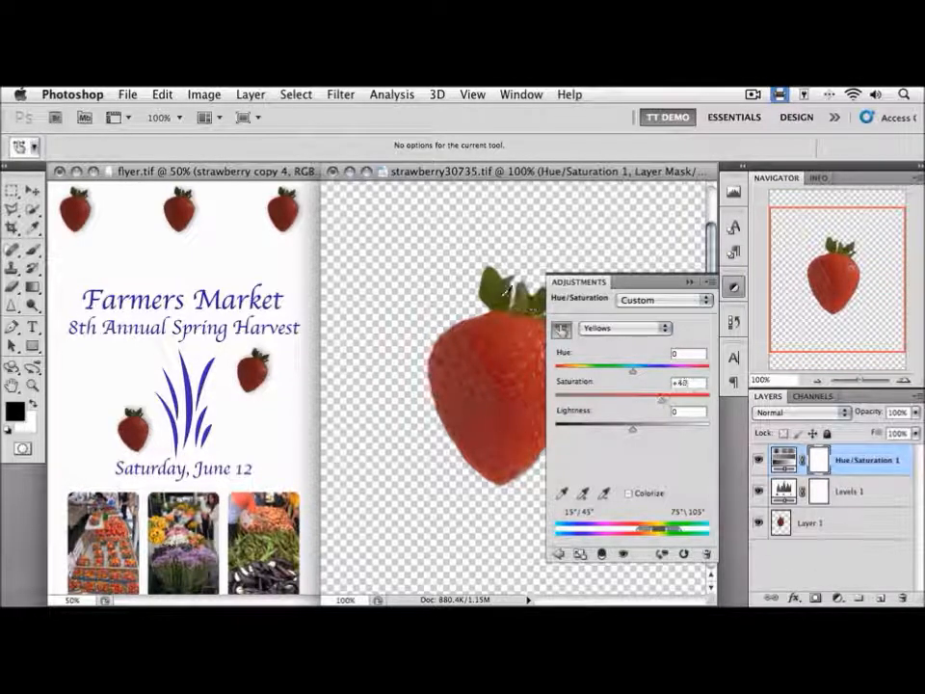
# - Save the edited strawberry Smart Object contents to update every linked strawberry on the flyer
pyautogui.click(734, 287)
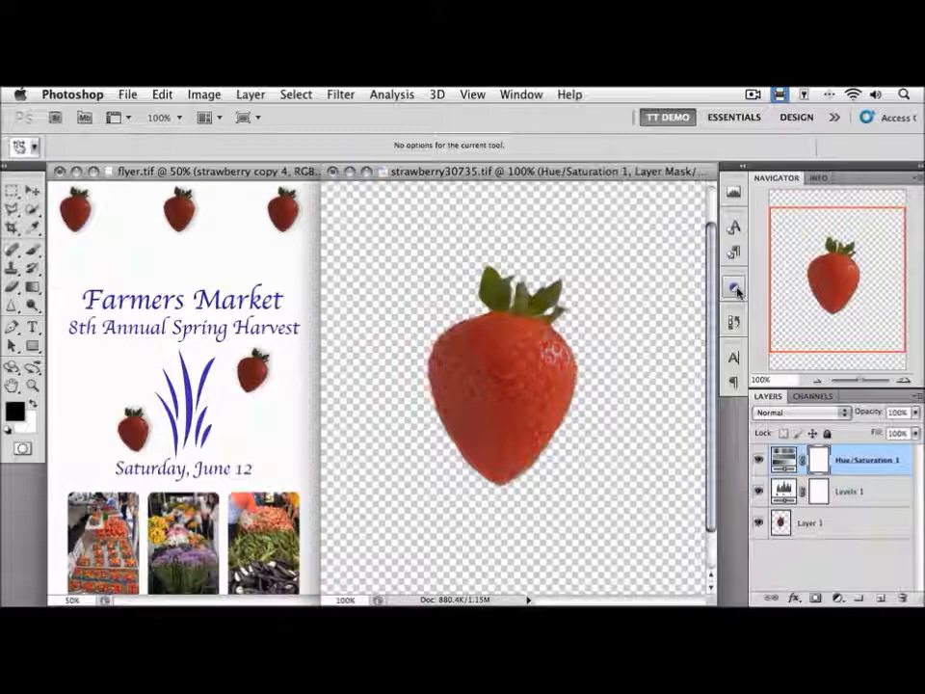
pyautogui.click(130, 95)
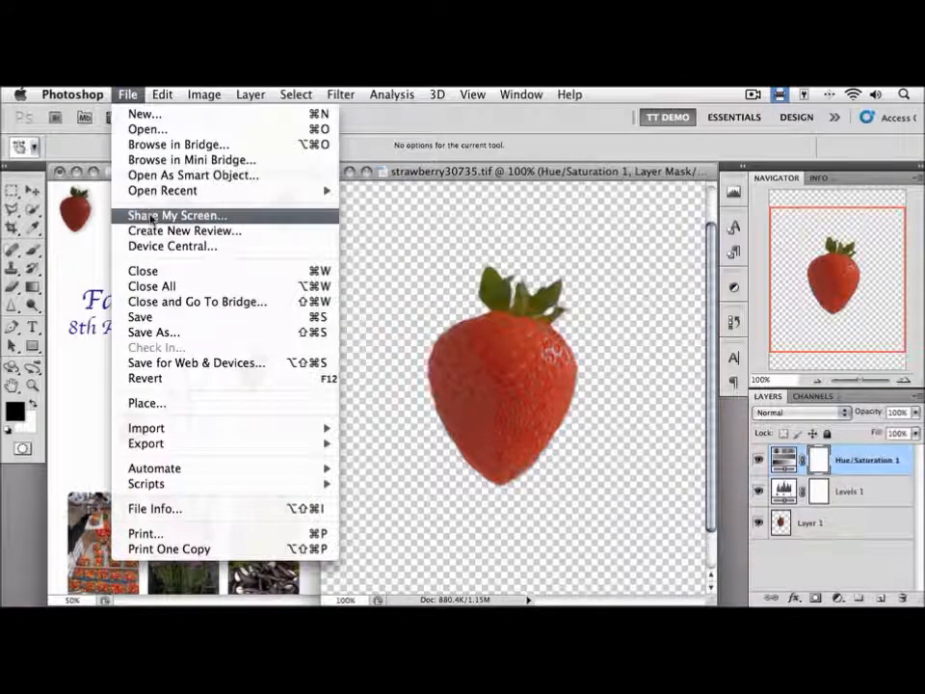
pyautogui.click(142, 316)
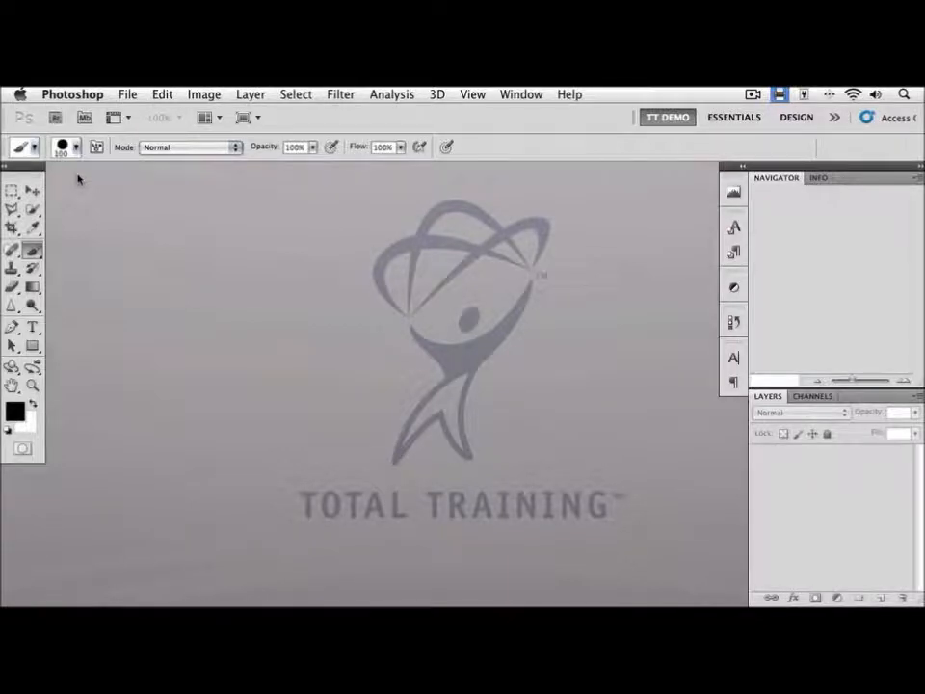
# - Open Guanajuato.psd as a Smart Object and show it in full-screen mode fitted to the screen
pyautogui.click(128, 93)
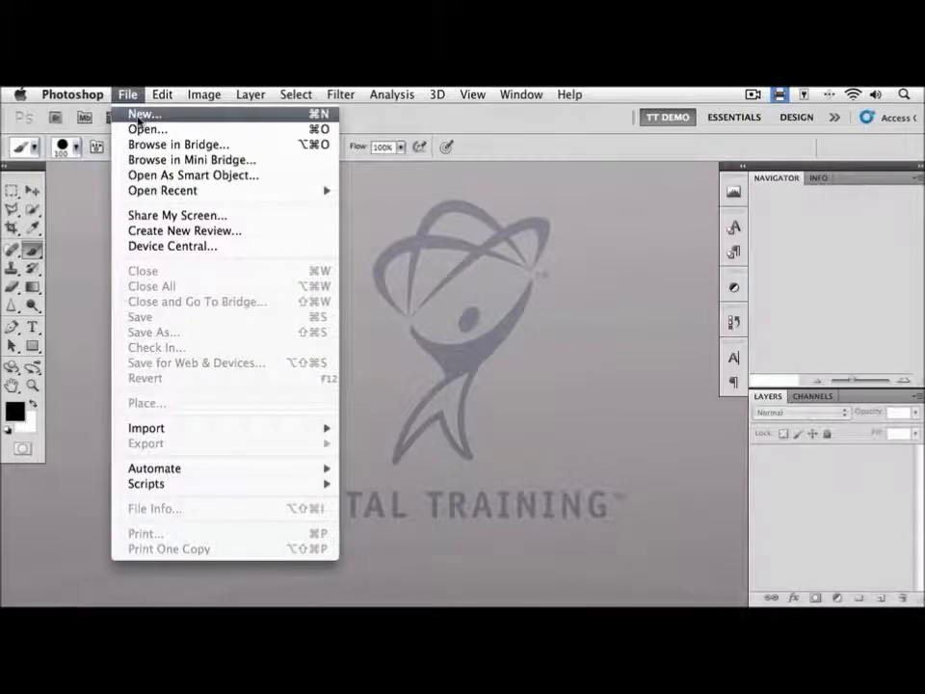
pyautogui.click(151, 178)
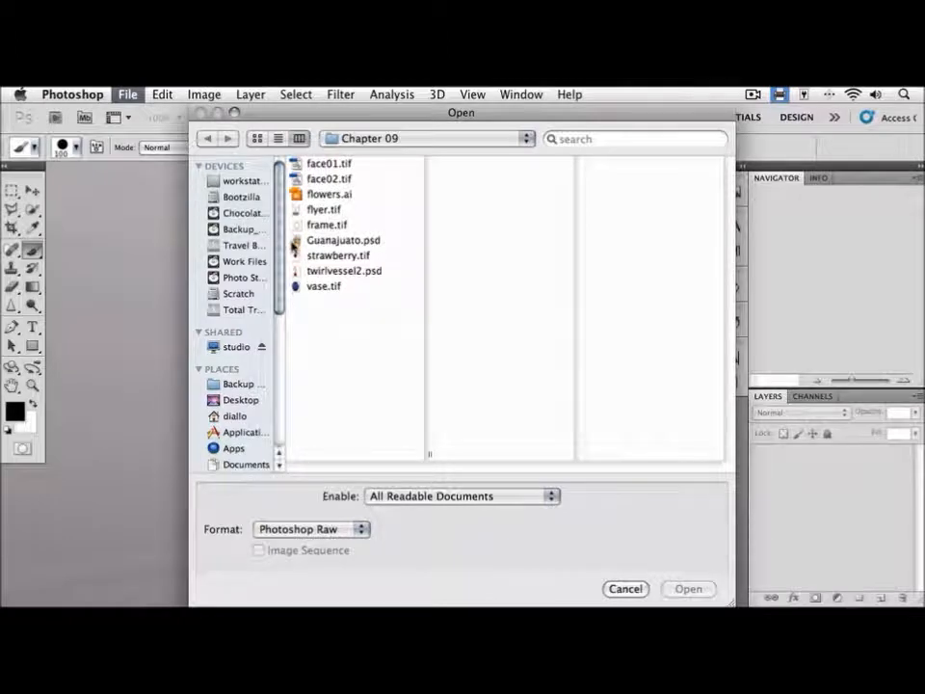
pyautogui.doubleClick(293, 244)
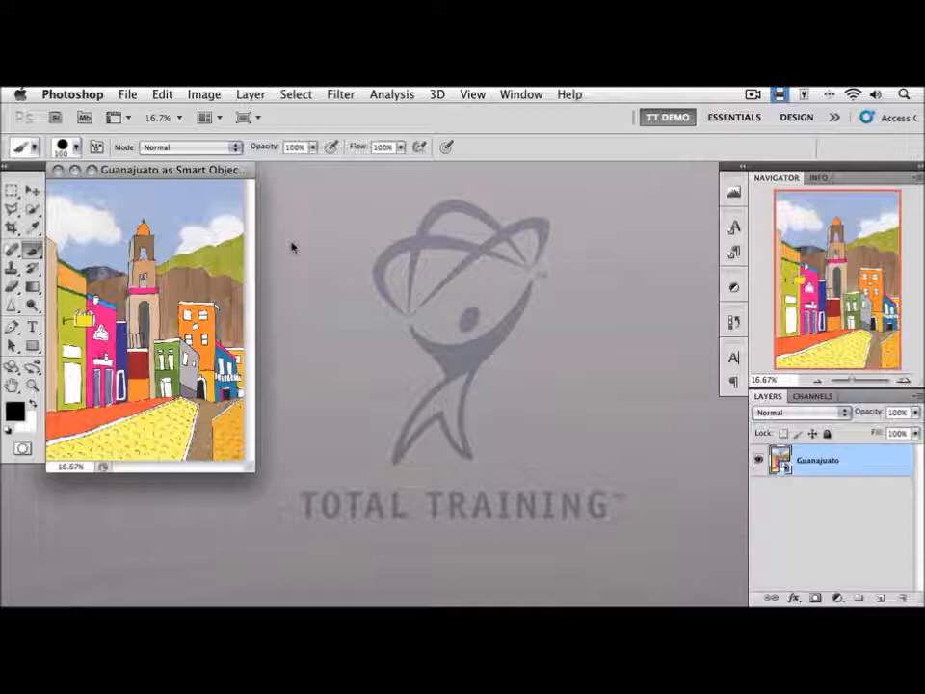
pyautogui.press('f')
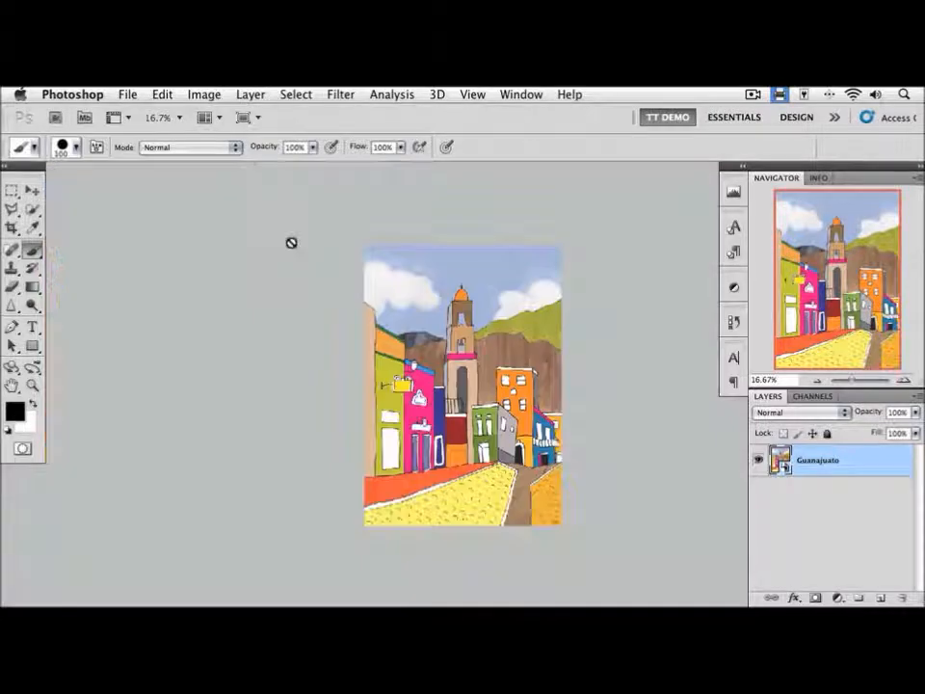
pyautogui.press('super+0')
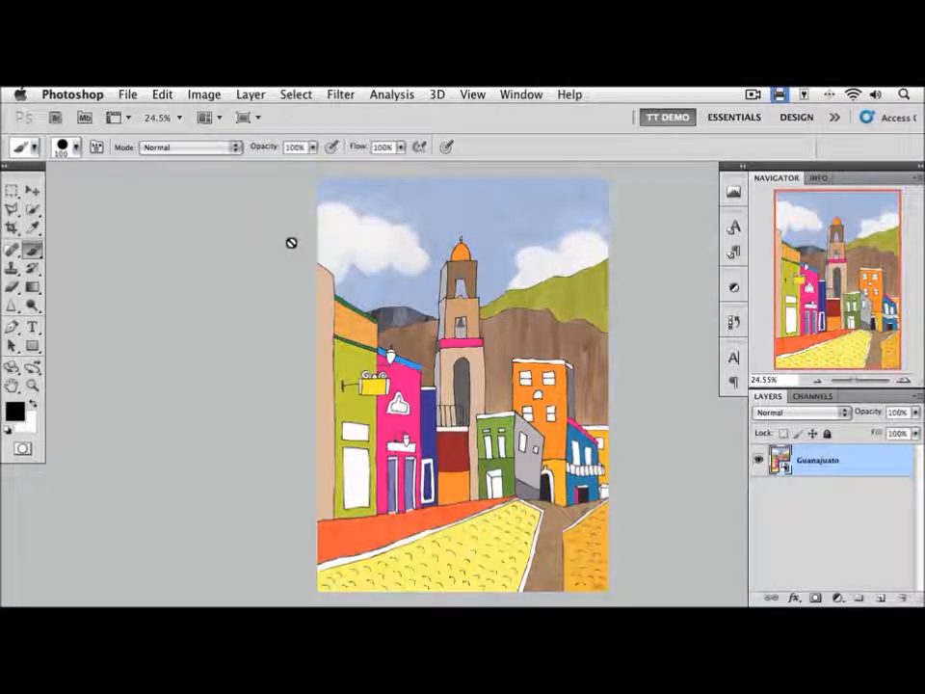
# - Apply the Filter Gallery's Diffuse Glow to the Guanajuato Smart Object with graininess 1, glow amount 5 and clear amount 15
pyautogui.click(341, 93)
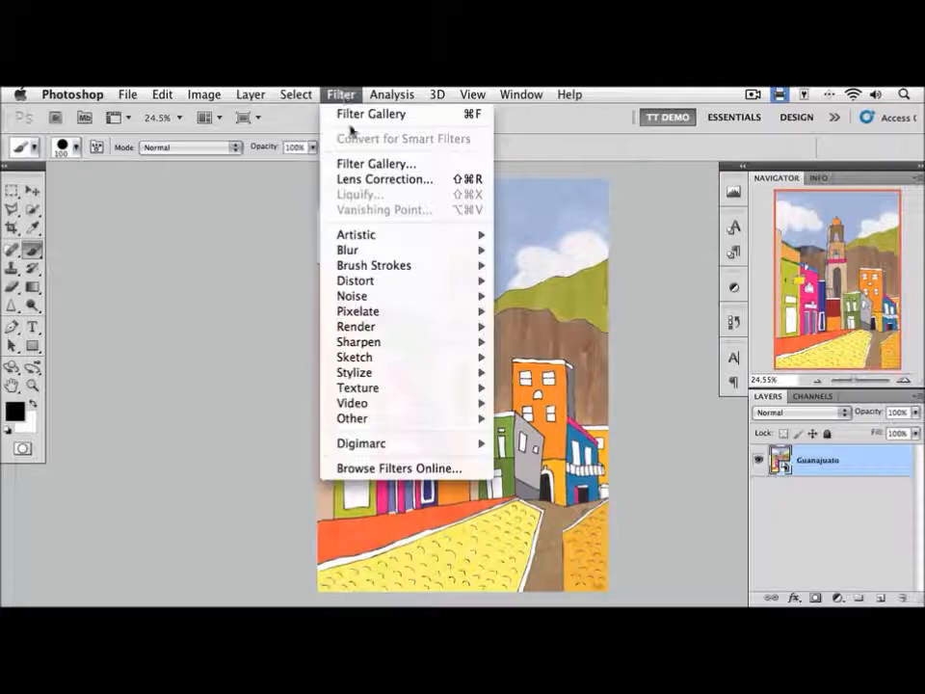
pyautogui.click(351, 163)
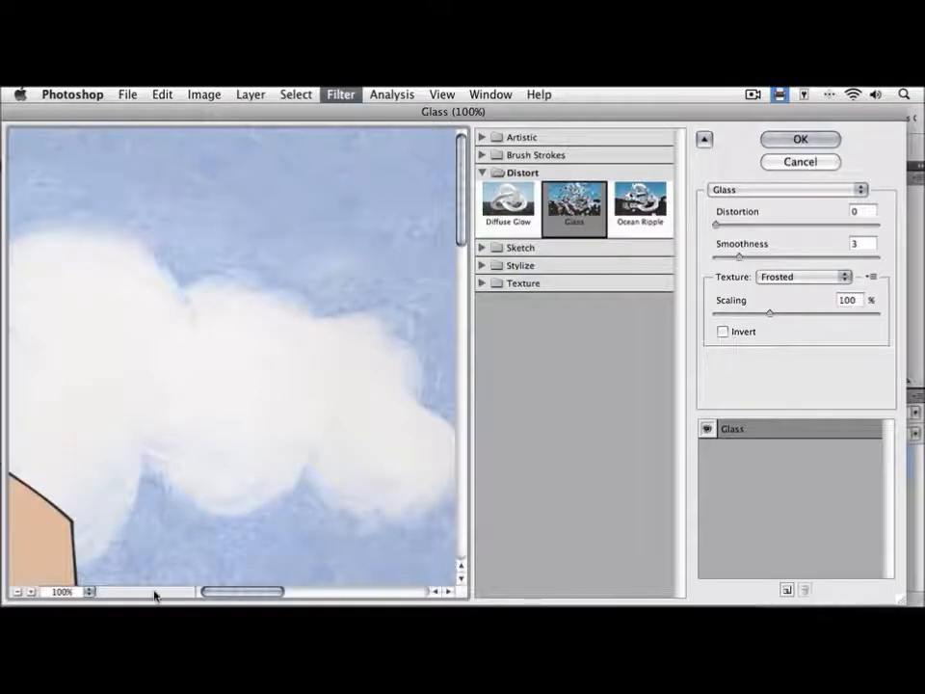
pyautogui.click(90, 591)
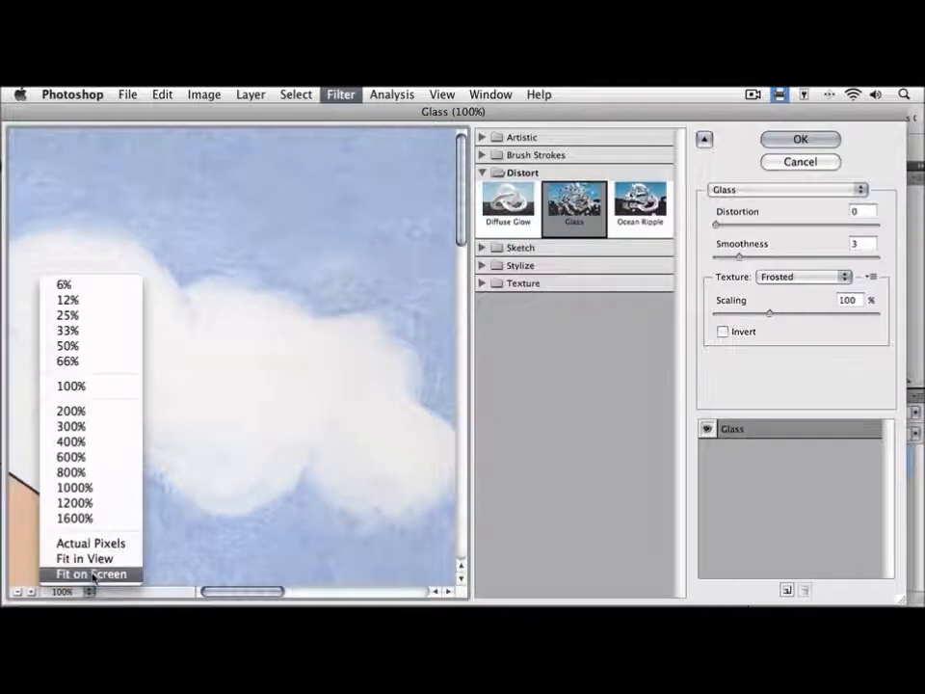
pyautogui.click(96, 558)
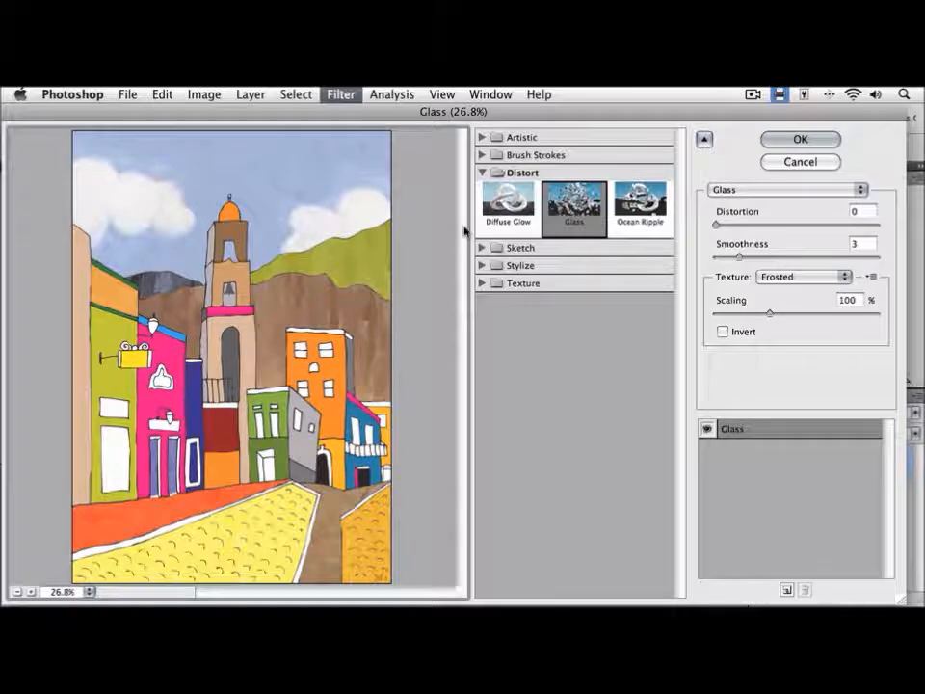
pyautogui.click(498, 214)
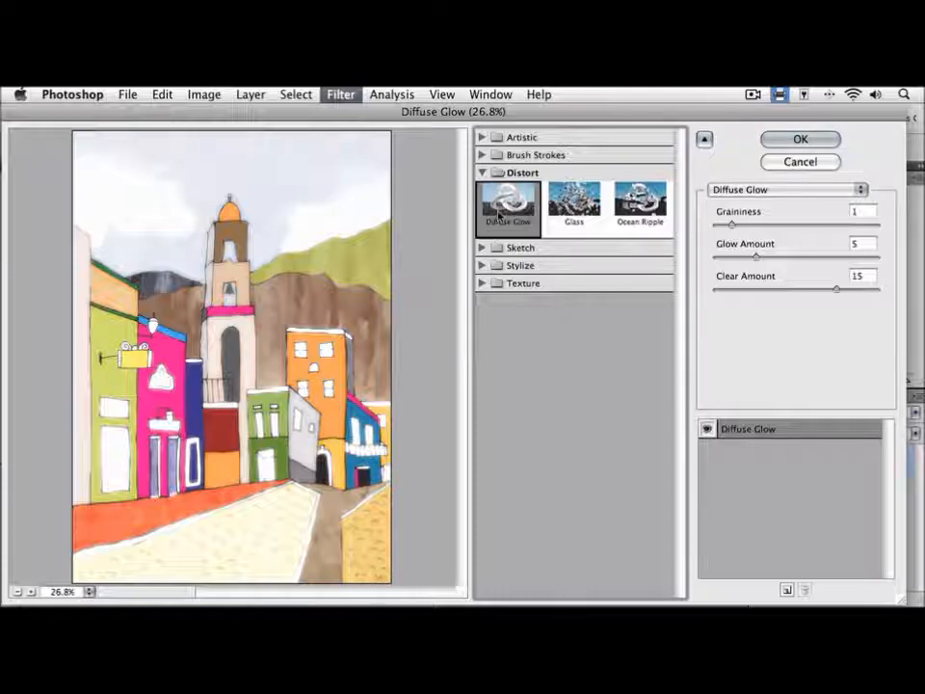
pyautogui.press('Return')
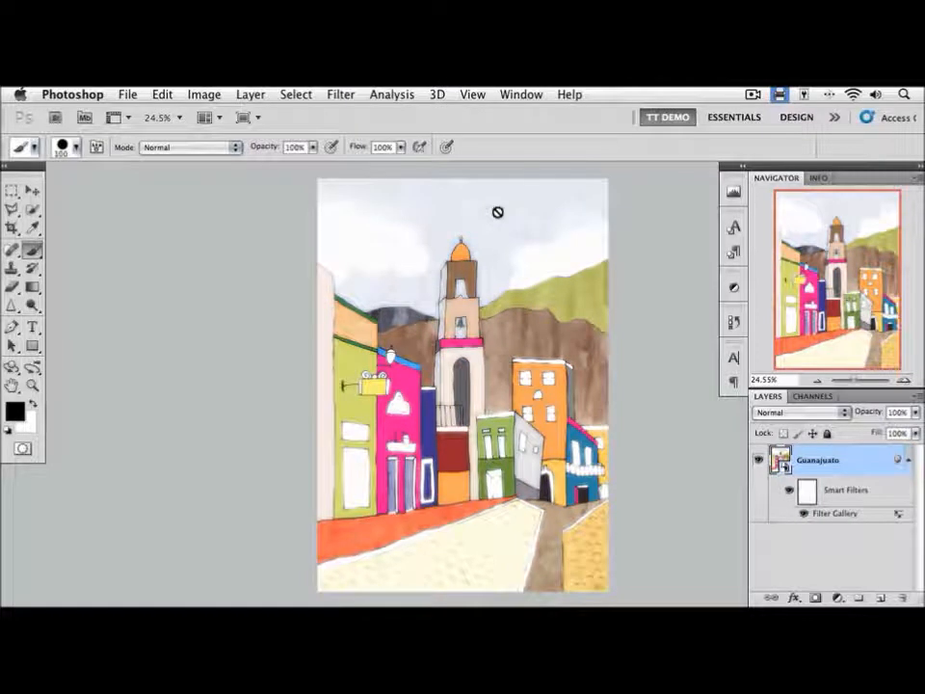
# - Darken the illustration's edges with a custom Lens Correction vignette, setting the amount to -41 and the midpoint to +36
pyautogui.click(341, 94)
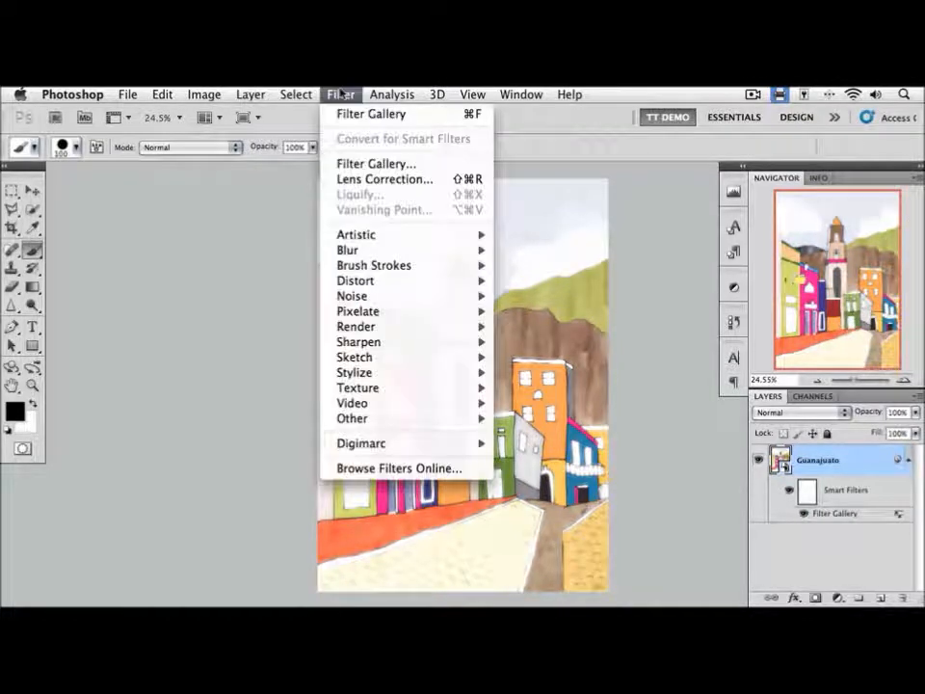
pyautogui.click(353, 180)
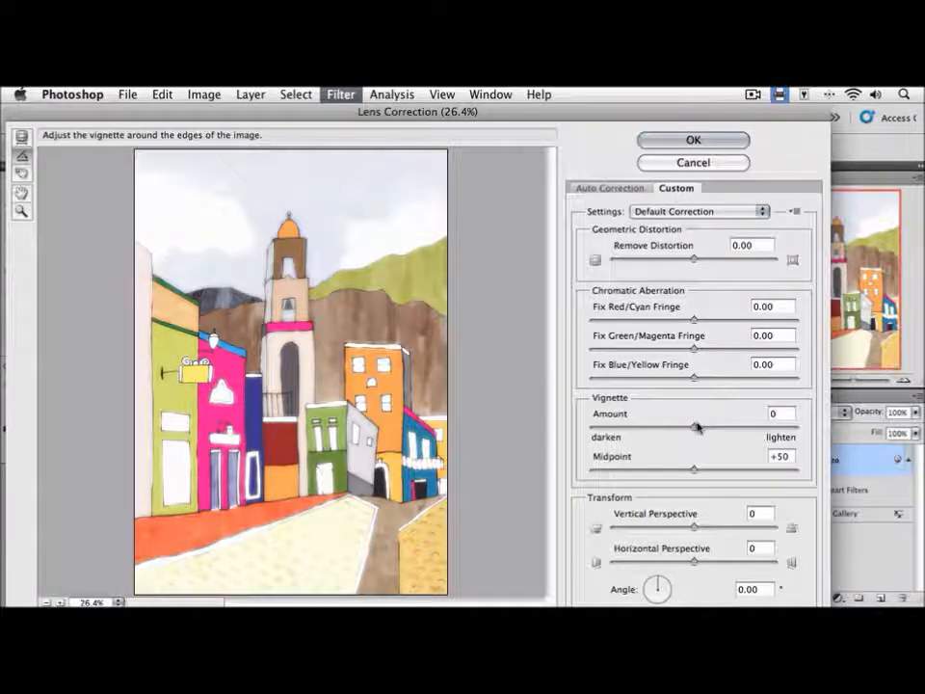
pyautogui.moveTo(694, 430); pyautogui.dragTo(652, 429)
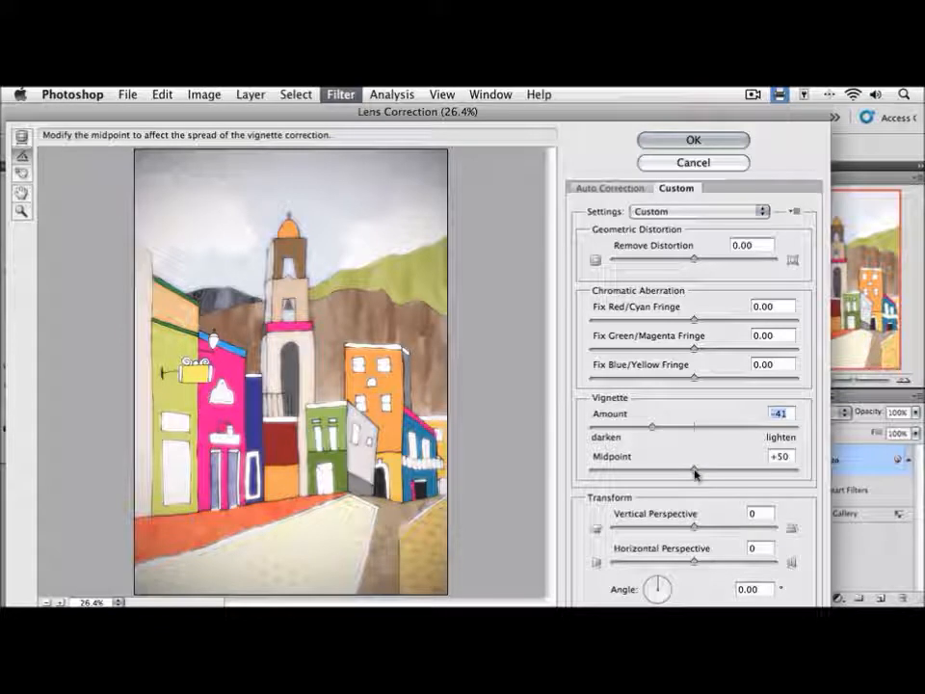
pyautogui.moveTo(694, 472); pyautogui.dragTo(664, 470)
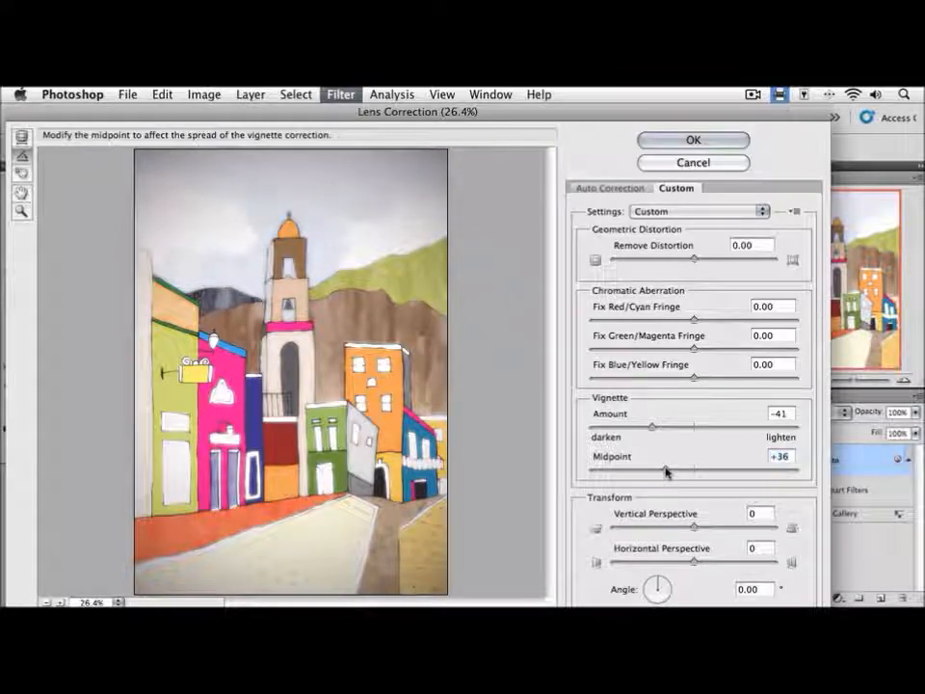
pyautogui.click(698, 141)
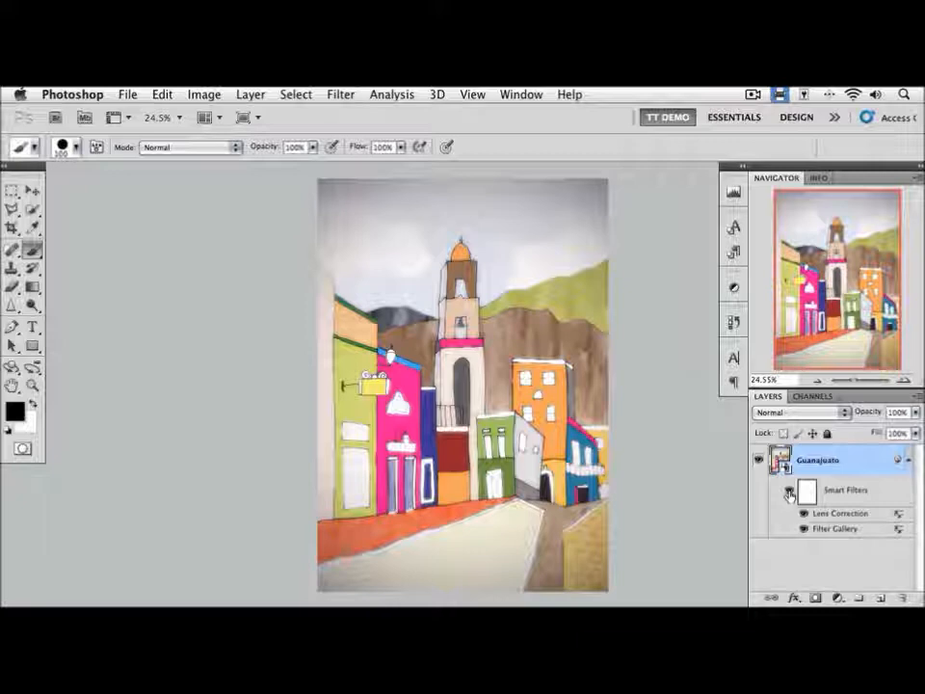
# - Compare the illustration with and without its effects by toggling all Smart Filters, and Lens Correction alone, off and back on
pyautogui.click(788, 493)
pyautogui.click(788, 496)
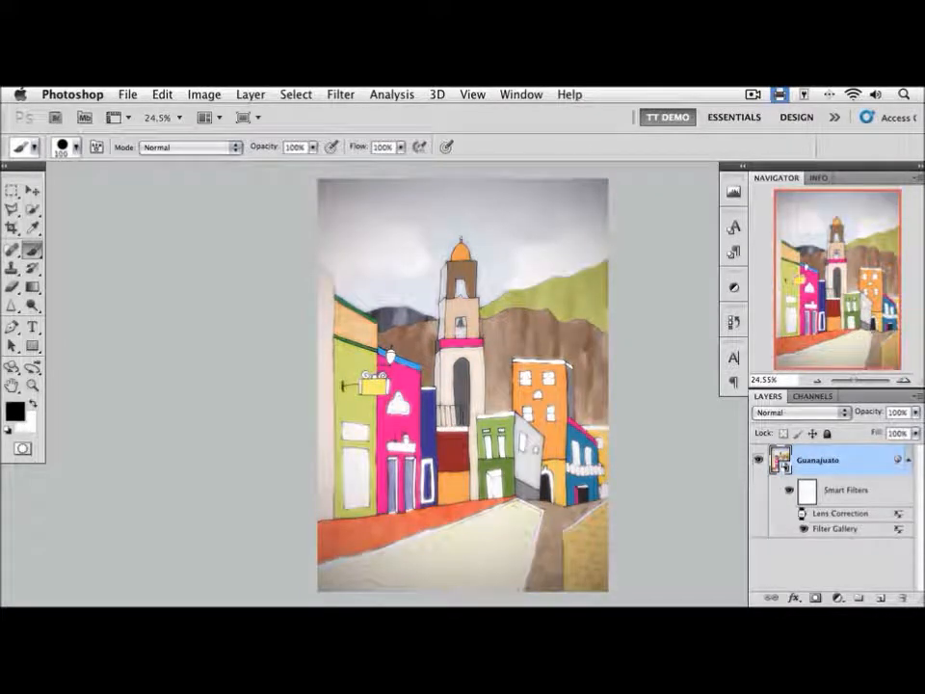
pyautogui.click(803, 516)
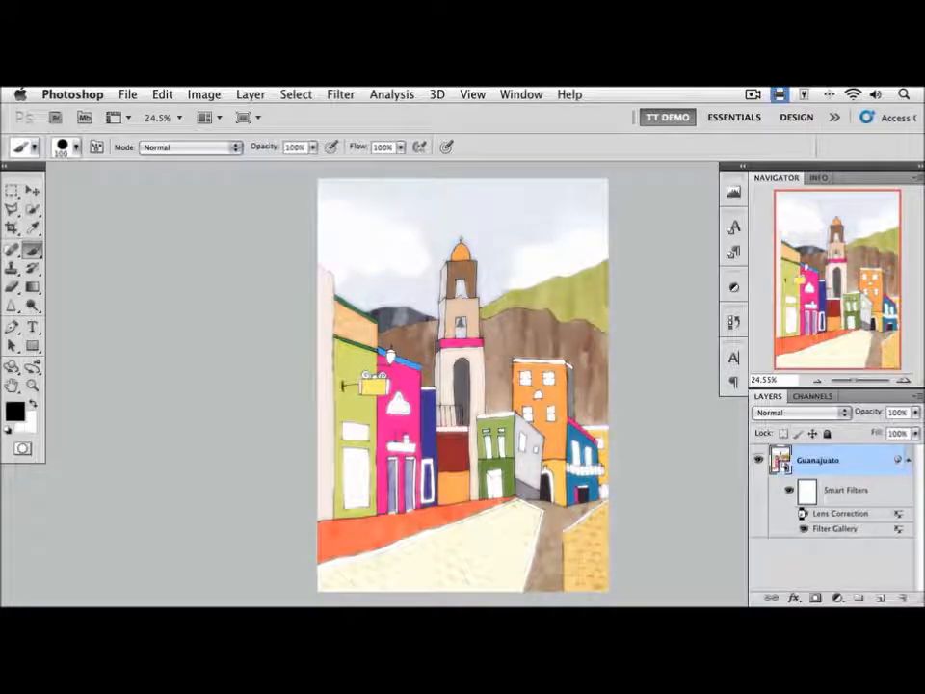
pyautogui.click(803, 517)
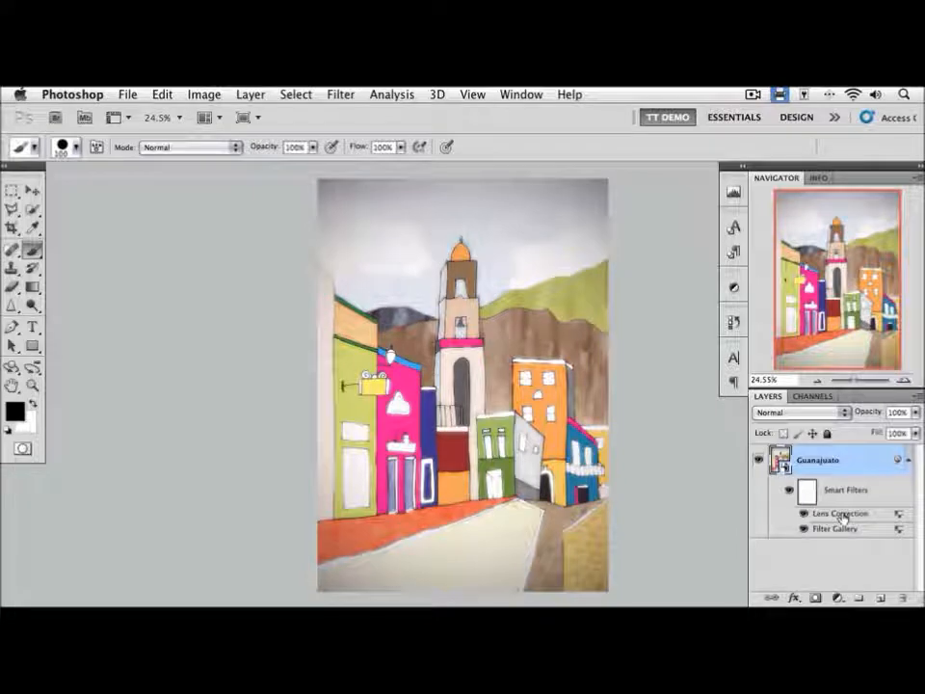
# - Reopen the Lens Correction Smart Filter to review its custom vignette settings, leaving without changes
pyautogui.doubleClick(839, 513)
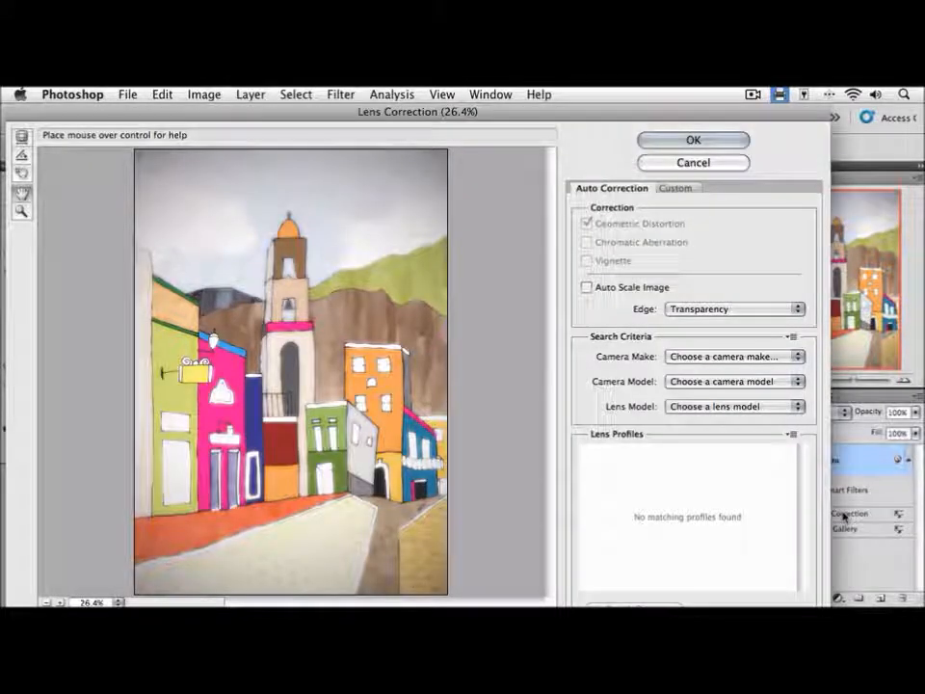
pyautogui.click(688, 190)
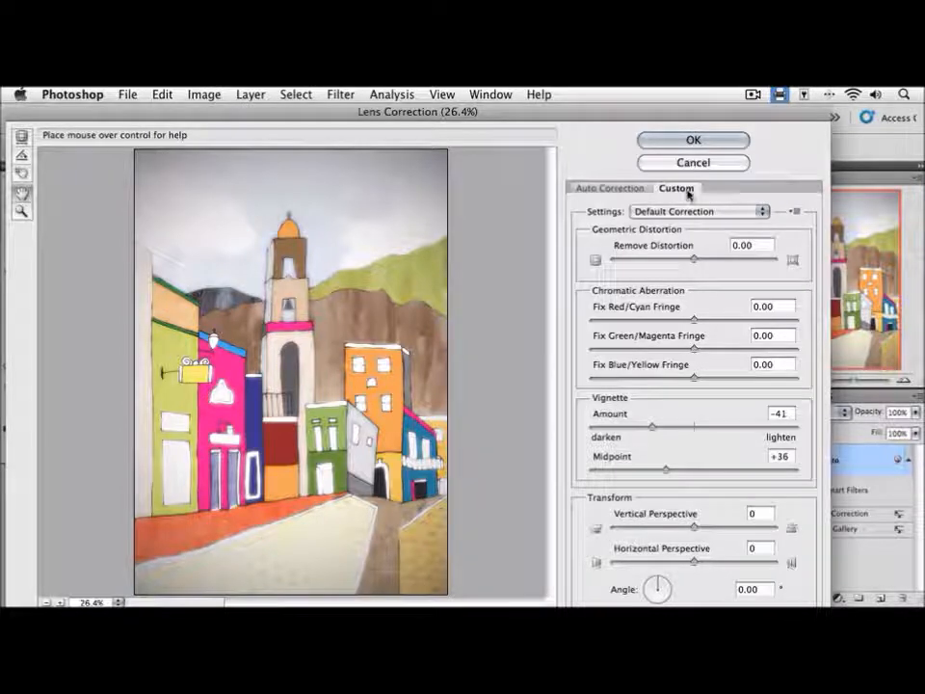
pyautogui.click(693, 164)
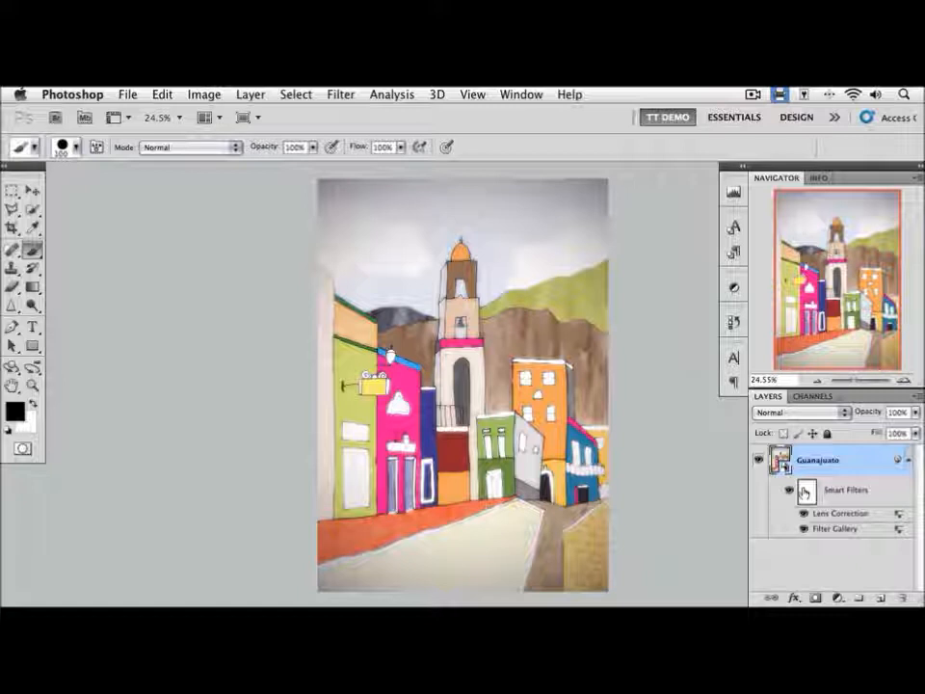
# - Target the Smart Filters mask and prepare a soft brush with 0% hardness, enlarged to 250 px
pyautogui.click(806, 492)
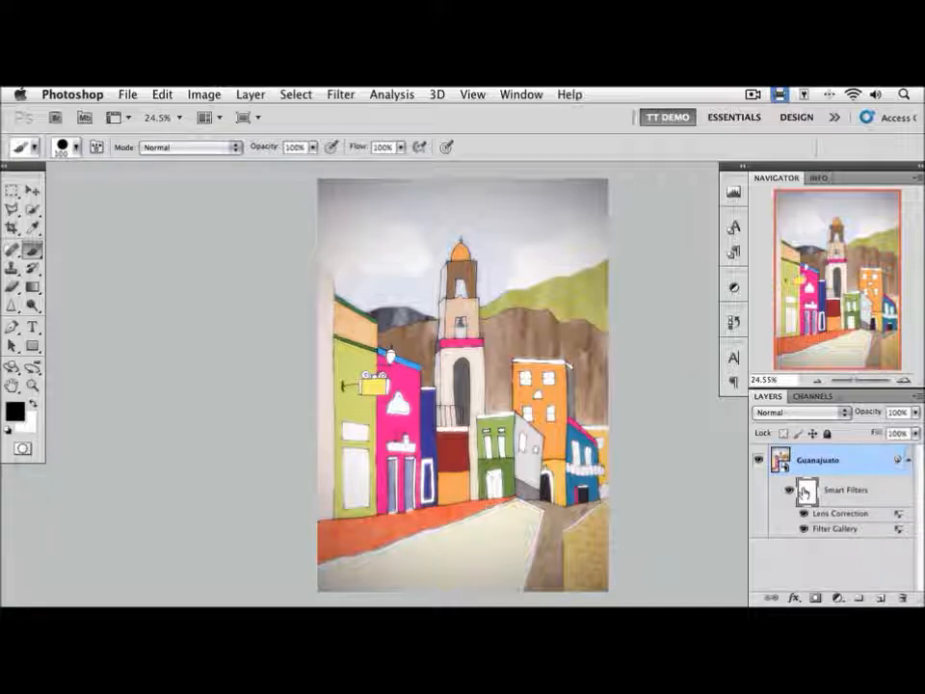
pyautogui.click(62, 147)
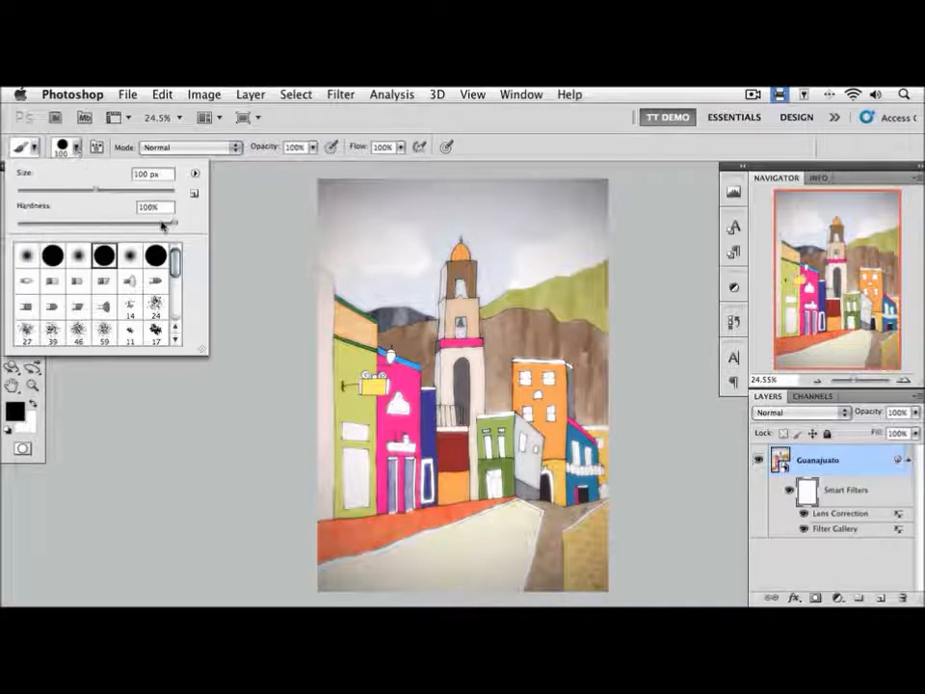
pyautogui.moveTo(163, 224); pyautogui.dragTo(15, 225)
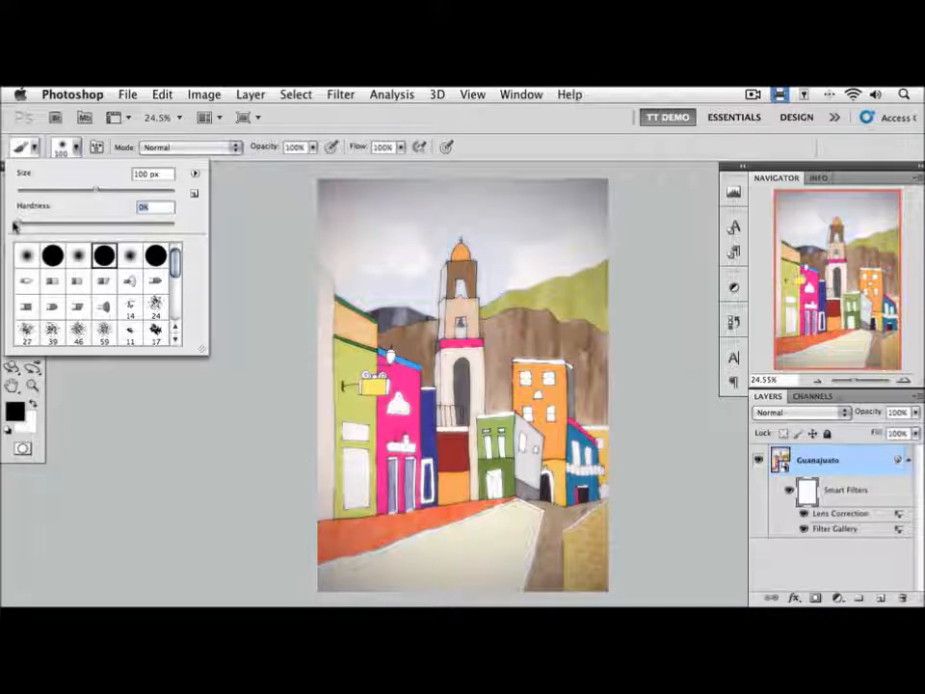
pyautogui.press('Return')
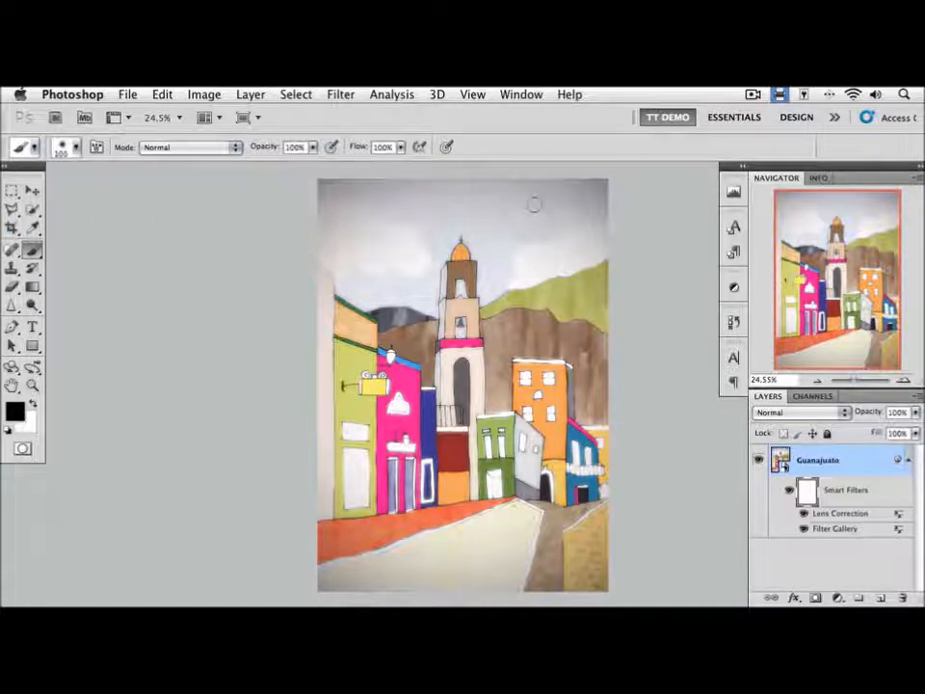
pyautogui.press(']')
pyautogui.press(']')
pyautogui.press(']')
pyautogui.press(']')
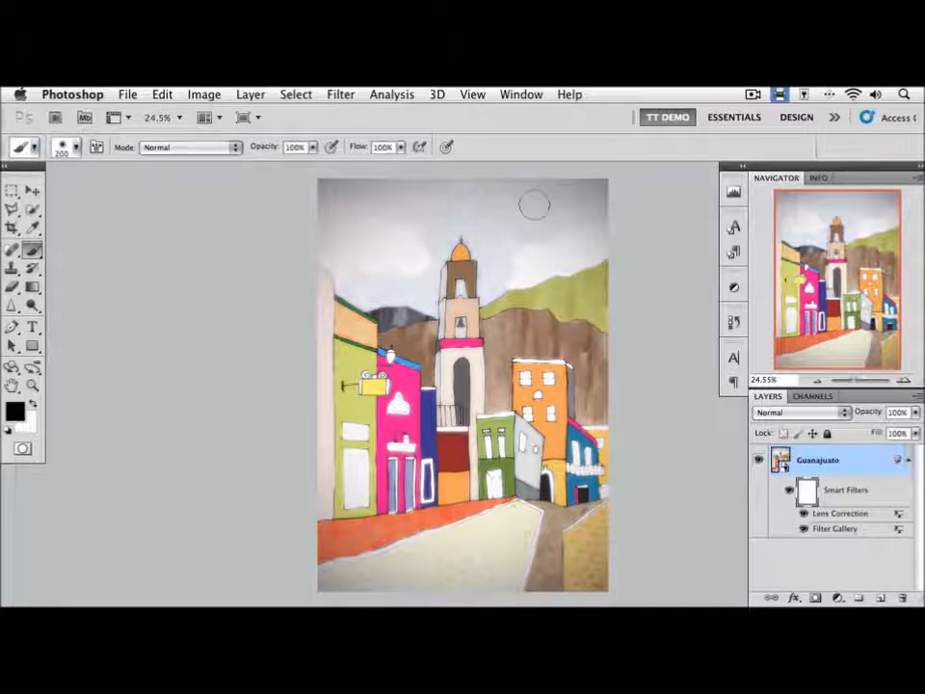
# - Try painting black on the Smart Filters mask across the upper edge of the sky, and undo the stroke
pyautogui.moveTo(611, 194)
pyautogui.mouseDown()
pyautogui.moveTo(417, 201)
pyautogui.moveTo(397, 187)
pyautogui.moveTo(383, 194)
pyautogui.moveTo(310, 193)
pyautogui.mouseUp()
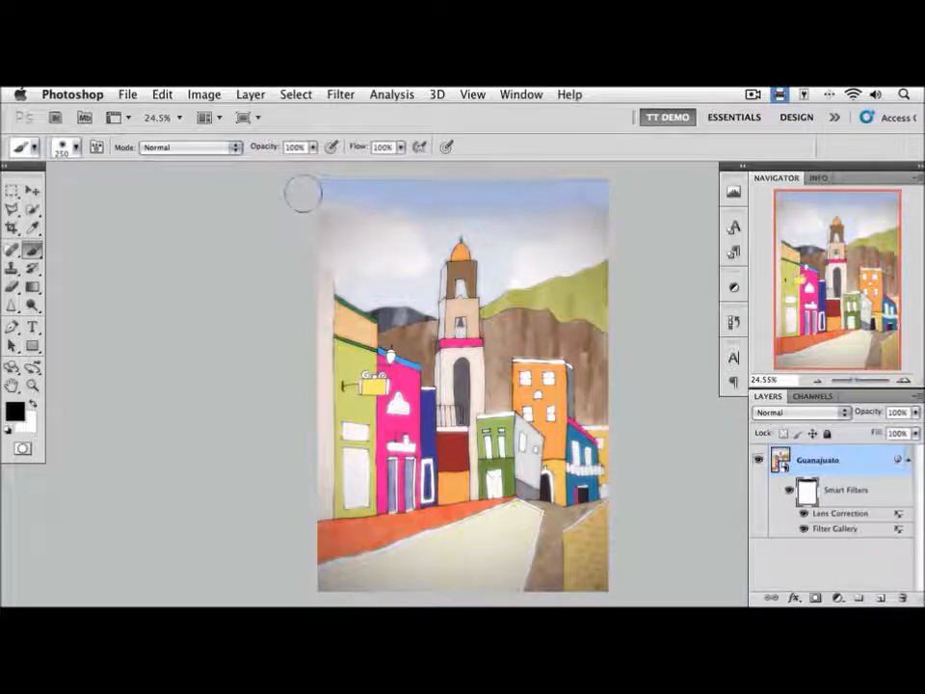
pyautogui.press('super+z')
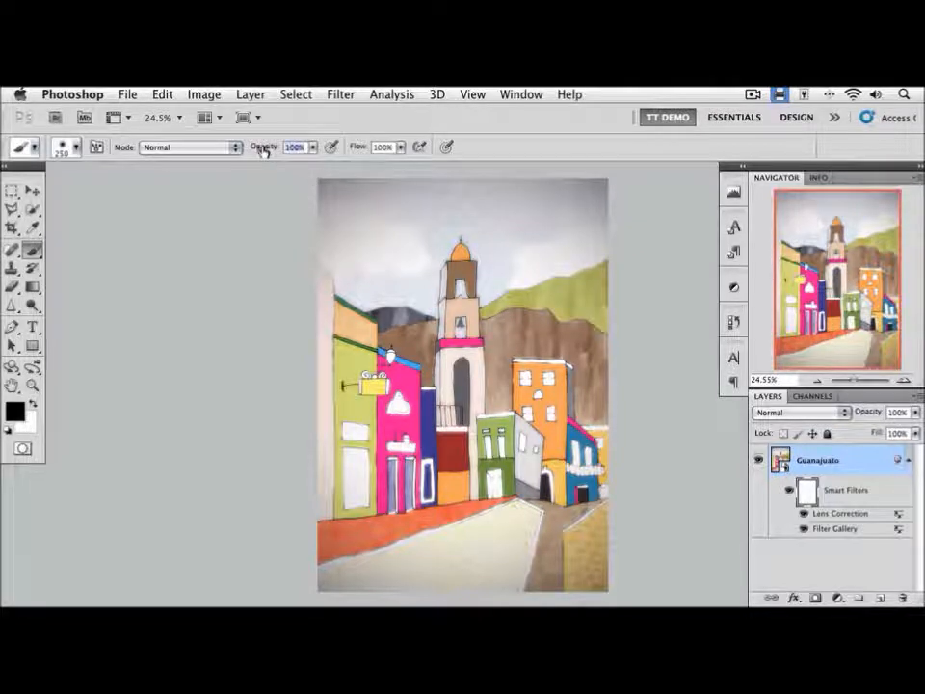
# - Lower the brush opacity to 10% for painting on the Smart Filters mask
pyautogui.click(262, 149)
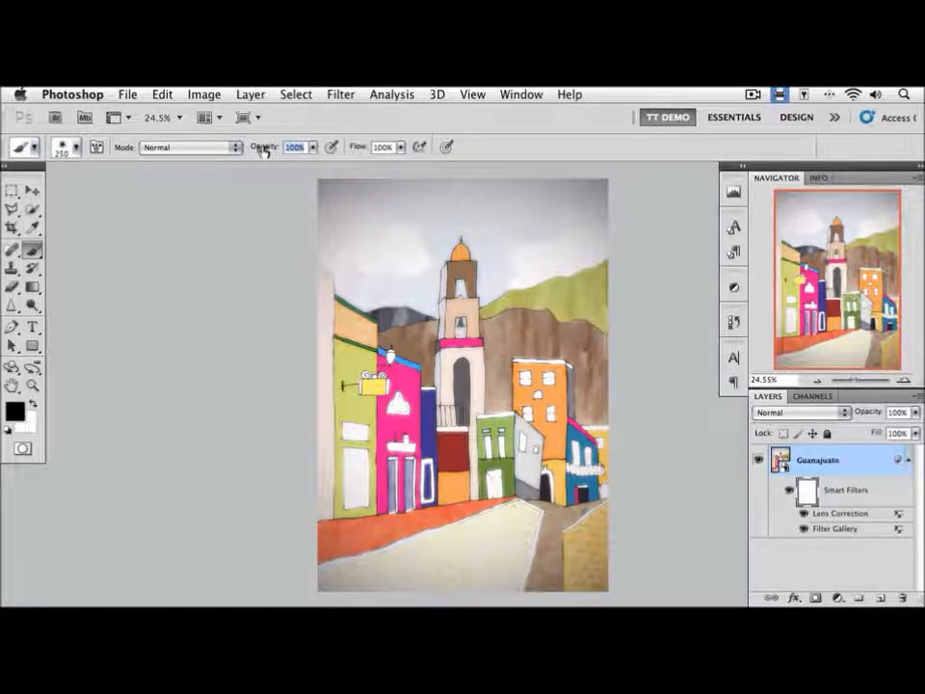
pyautogui.write('50')
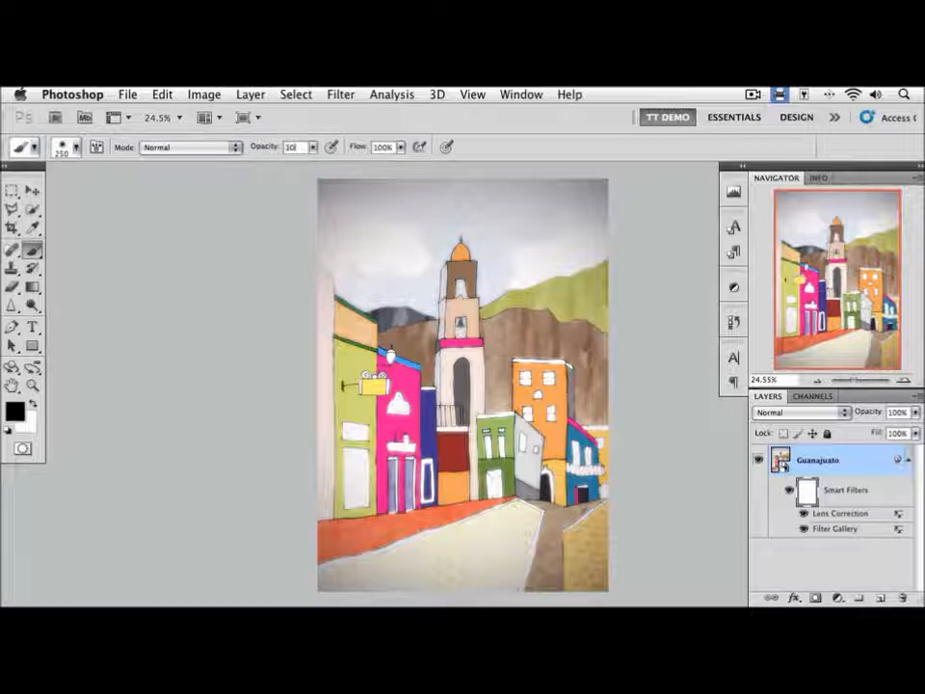